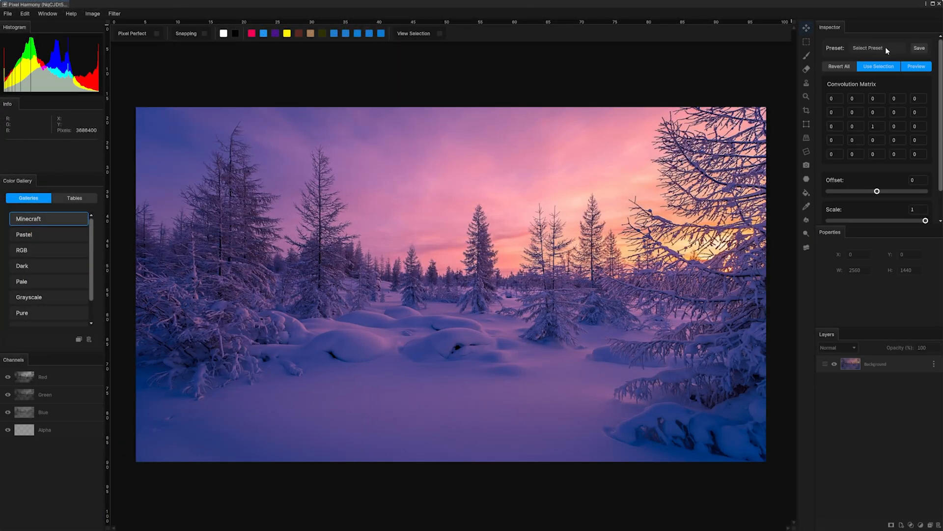
left_click(880, 48)
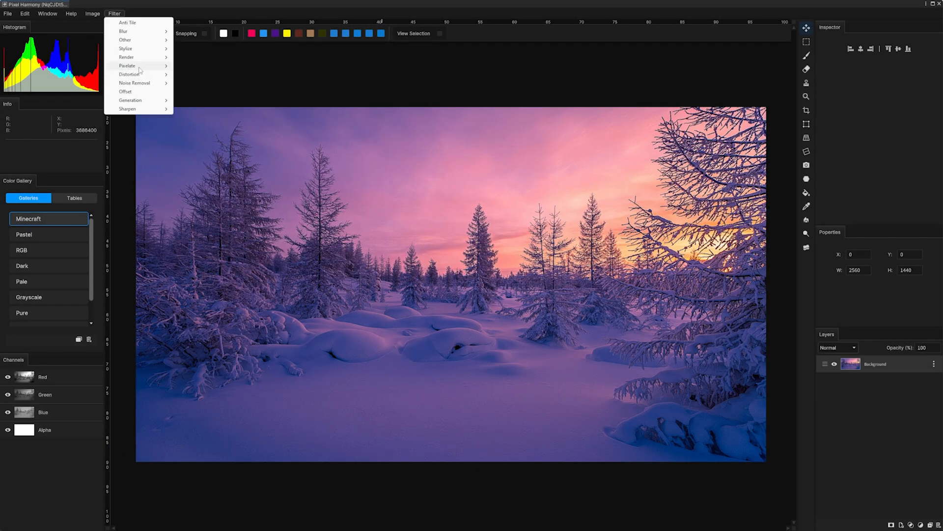
Start the Glowing Edge filter on the winter image with edge width 0.01, intensity 1.31, brightness 135.9 and smoothness 0
mouse_move(139, 50)
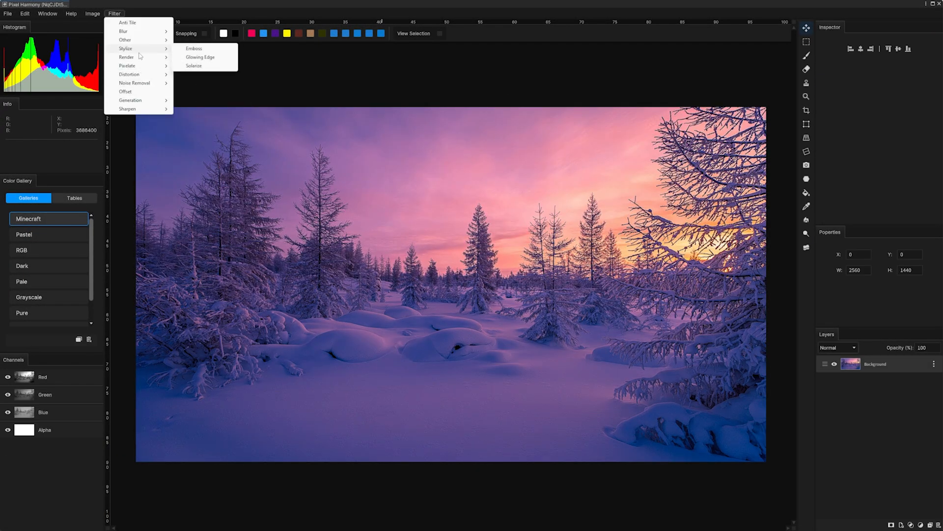
left_click(197, 57)
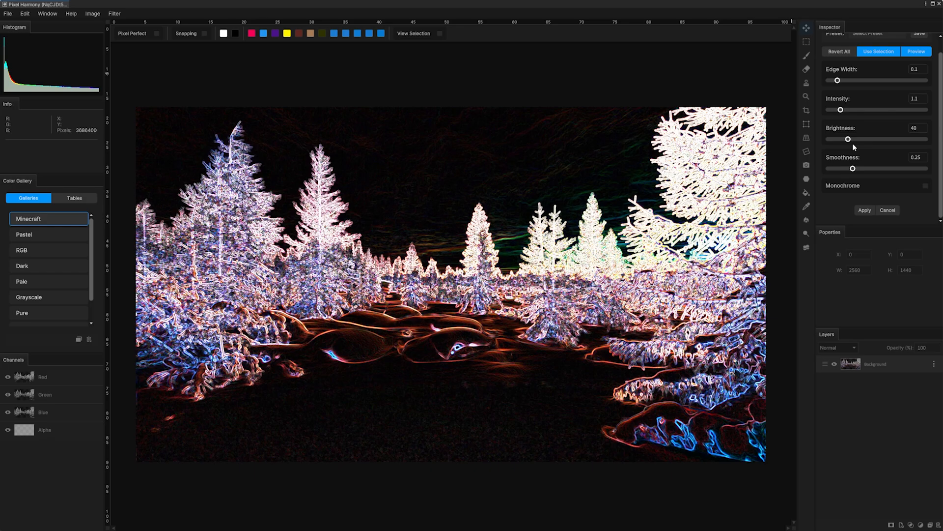
left_click_drag(836, 80, 828, 80)
mouse_move(840, 109)
left_mouse_down()
mouse_move(829, 115)
mouse_move(844, 111)
left_mouse_up()
left_click_drag(849, 139, 895, 140)
left_click_drag(853, 169, 829, 170)
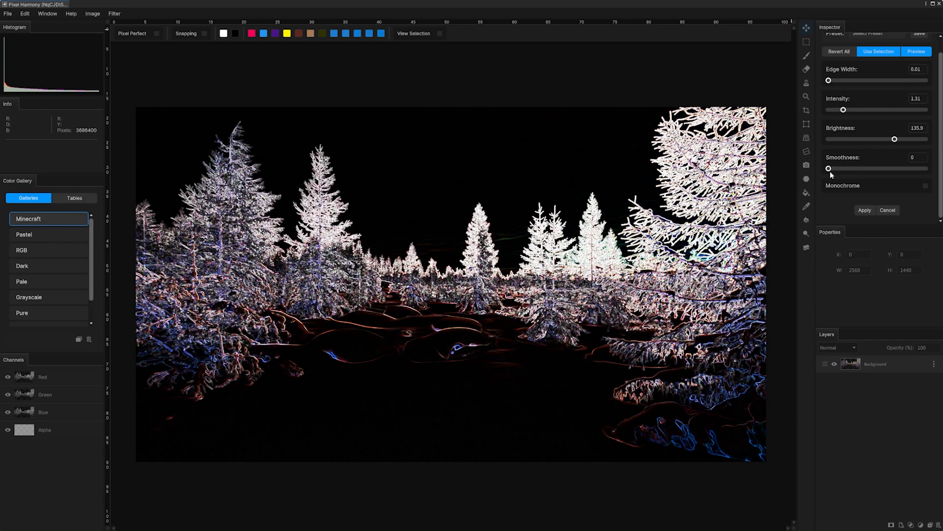
Fine-tune the Glowing Edge filter with lower brightness, slightly higher smoothness and intensity back at about 1.1
left_click_drag(844, 111, 849, 111)
left_click_drag(895, 140, 866, 141)
left_click_drag(829, 169, 840, 170)
left_click_drag(849, 110, 843, 111)
left_click_drag(866, 140, 878, 140)
left_click_drag(843, 110, 840, 111)
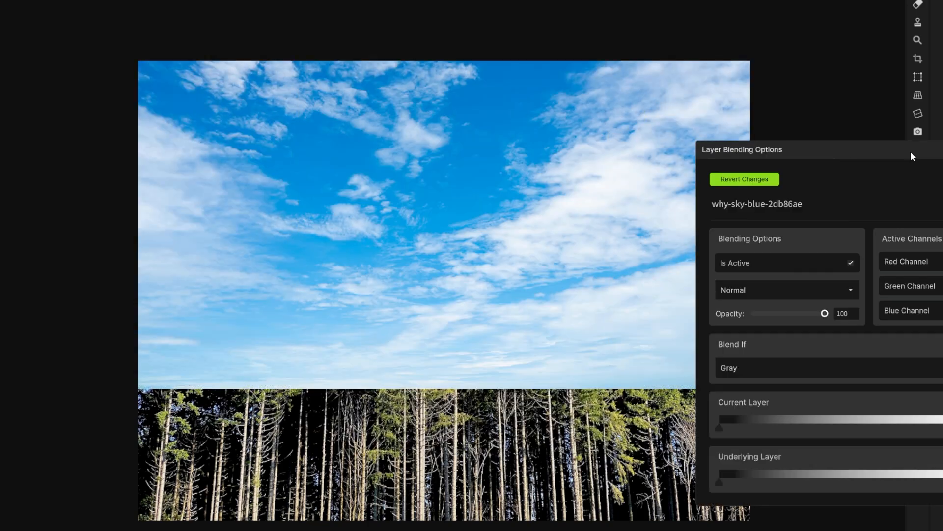
Set the sky layer's Blend If channel to Blue and adjust its blending range so the forest shows in front of the sky
left_click_drag(720, 483, 942, 484)
left_click_drag(886, 149, 942, 74)
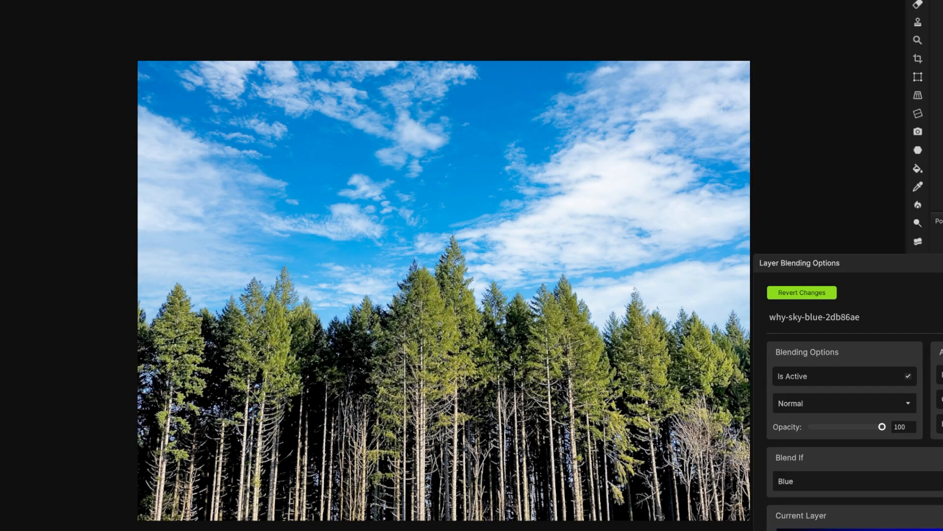
left_click_drag(166, 333, 145, 335)
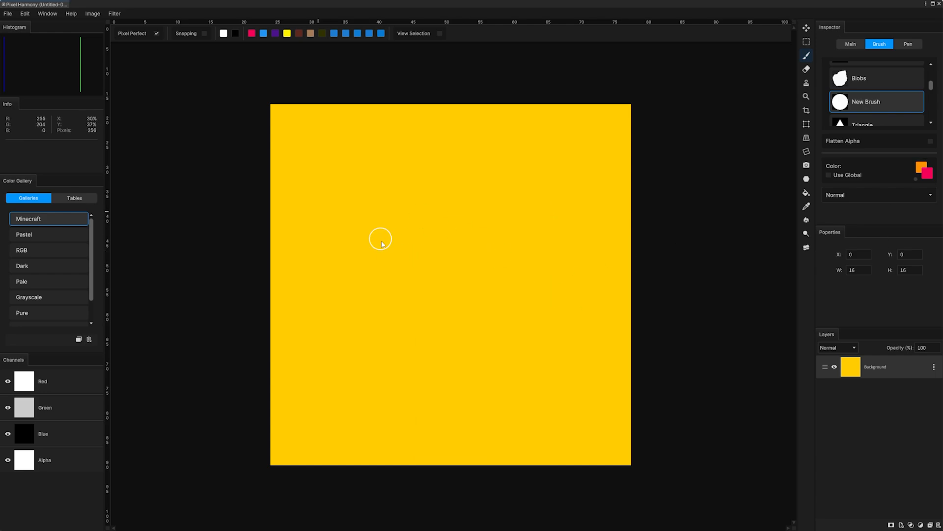
Paint an orange pixel-art question mark on the yellow canvas and undo the surplus stroke at its hook
left_click(495, 374)
mouse_move(492, 316)
left_mouse_down()
mouse_move(505, 274)
mouse_move(545, 248)
mouse_move(519, 249)
mouse_move(529, 192)
mouse_move(499, 173)
mouse_move(390, 158)
mouse_move(371, 229)
left_mouse_up()
left_click(381, 250)
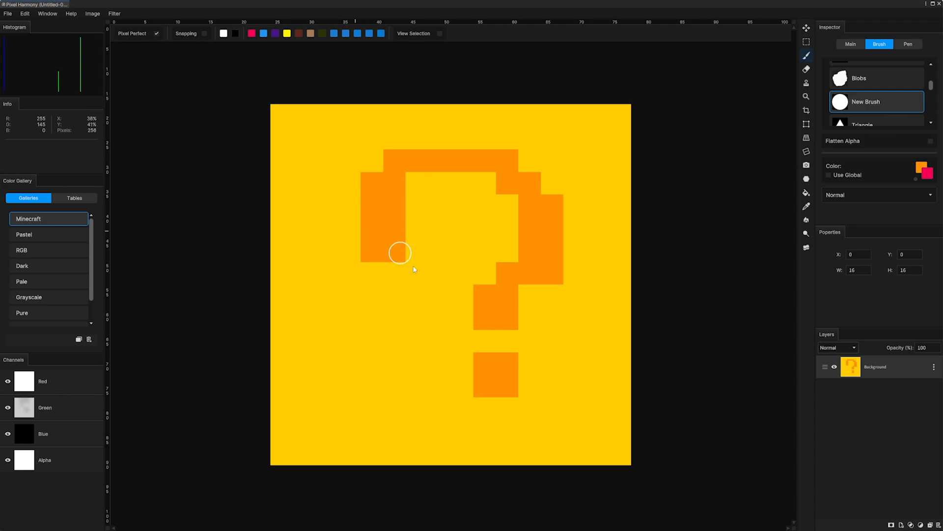
key("ctrl+z")
Set the brush color to 1A1A1A and paint a dark drop shadow along the question mark and its dot
left_click(921, 166)
left_click(429, 286)
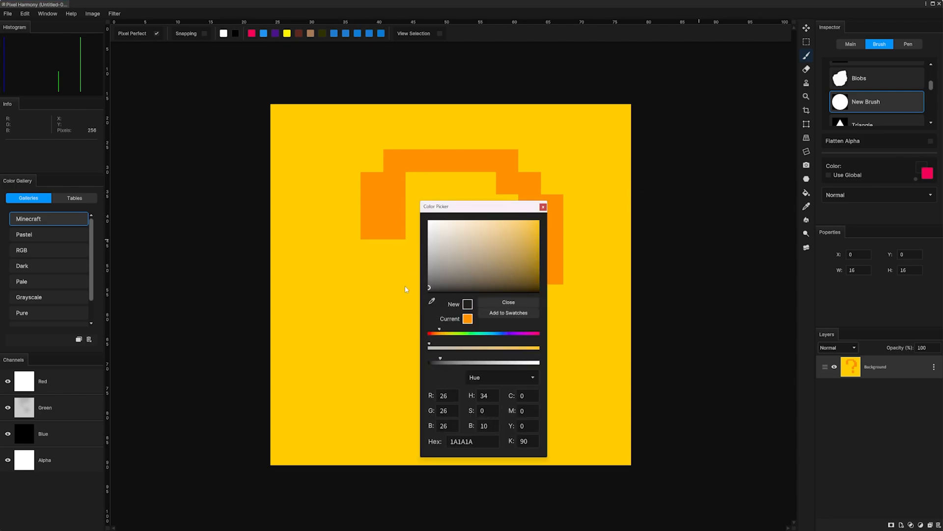
left_click(543, 206)
left_click(410, 244)
left_click_drag(416, 195, 485, 187)
left_click(574, 212)
key("ctrl+z")
mouse_move(573, 228)
left_mouse_down()
mouse_move(520, 341)
mouse_move(508, 341)
left_mouse_up()
left_click_drag(529, 386, 513, 411)
Fill the question mark's missing outer corner with sampled orange and extend its shadow with the sampled dark color
left_click(560, 212, "alt")
left_click(545, 189)
left_click(573, 249, "alt")
left_click(574, 206)
Try placing dark corner pixels near the canvas's lower-right edge and undo them
left_click(623, 430)
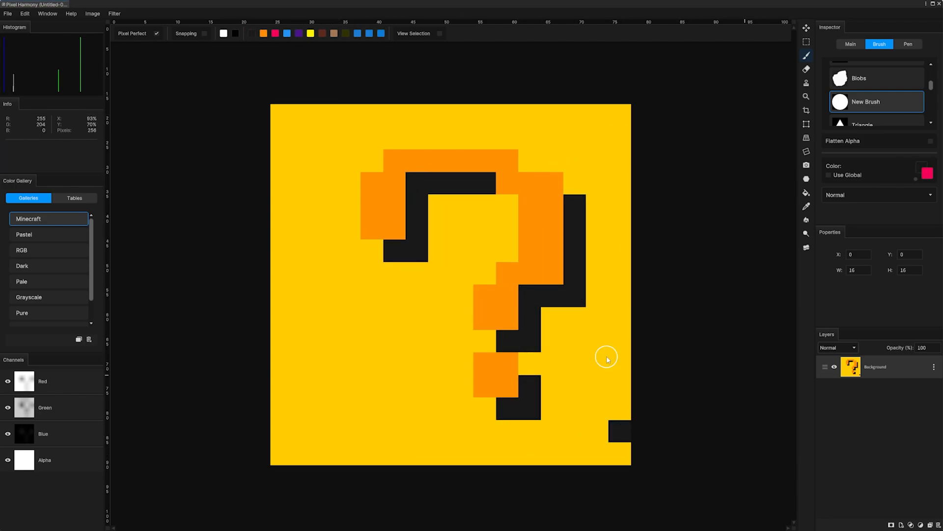
key("ctrl+z")
left_click(620, 409)
key("ctrl+z")
Try filling part of the artwork with the sampled orange using the Paint Bucket and undo the fill
left_click(494, 373, "alt")
left_click(921, 166)
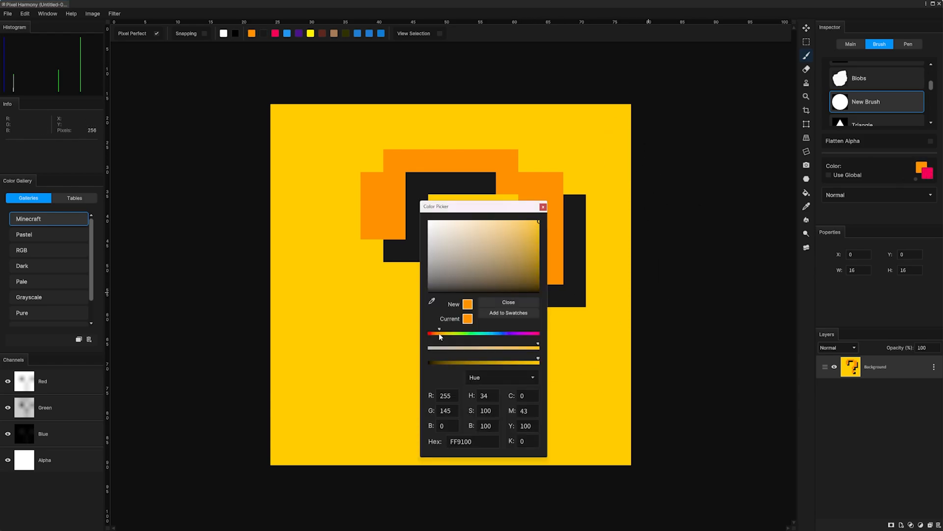
left_click(542, 206)
left_click(806, 193)
left_click(397, 193)
key("ctrl+z")
left_click(921, 48)
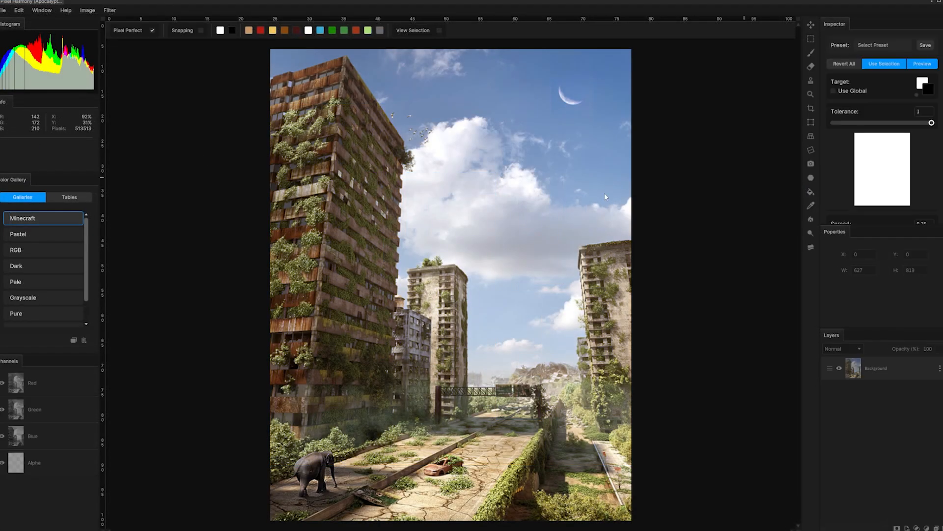
Choose the target color for Replace Color on the city image and set spread to 0 and exposure to 1
left_click(922, 84)
left_click(921, 67)
scroll(885, 147, "down", 3)
left_click_drag(857, 126, 832, 126)
left_click_drag(883, 157, 932, 158)
Recolor the city's foliage with hue 340 and saturation 1.45, and apply the color replacement
left_click_drag(833, 192, 930, 193)
scroll(885, 189, "down", 2)
left_click(851, 181)
left_click_drag(882, 151, 929, 151)
left_click_drag(851, 180, 905, 180)
left_click_drag(929, 151, 931, 154)
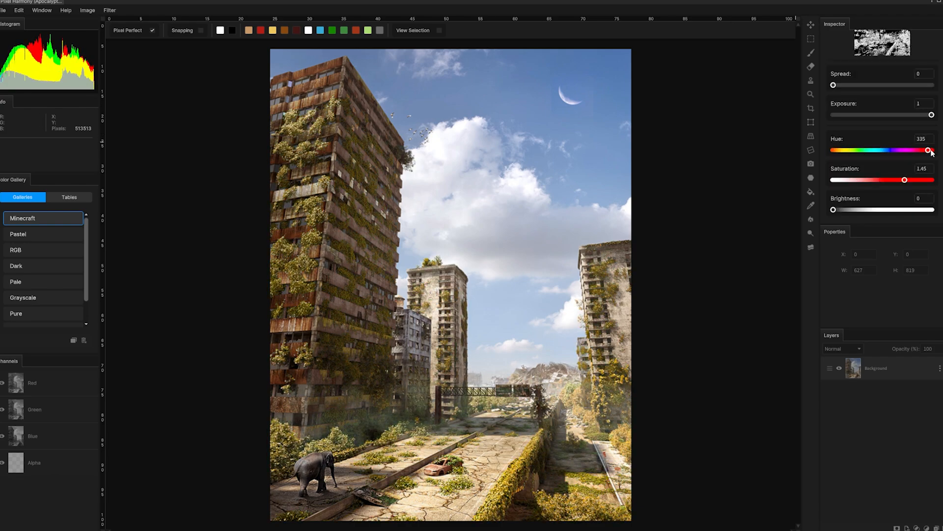
double_click(922, 139)
type("340")
scroll(914, 142, "up", 5)
left_click(873, 214)
Start an HSB adjustment for the Cyan range, raise its saturation to 2 and shift its color range to 177/207–237/267
left_click(88, 10)
mouse_move(108, 28)
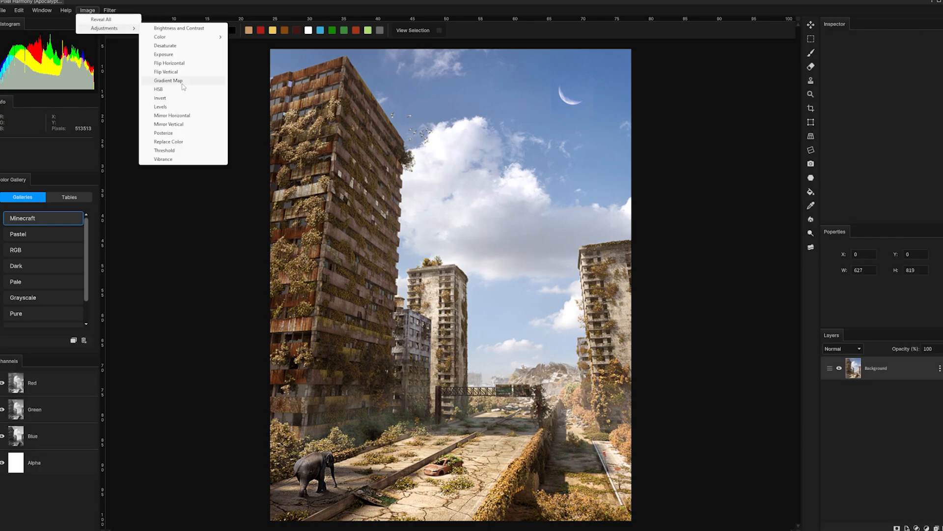
left_click(182, 88)
left_click(882, 82)
left_click(856, 129)
left_click_drag(882, 113, 889, 113)
left_click_drag(882, 142, 931, 143)
scroll(909, 162, "down", 3)
mouse_move(883, 185)
left_mouse_down()
mouse_move(874, 185)
mouse_move(896, 185)
left_mouse_up()
Settle the Cyan hue at 0 and saturation at 2, compare with the original image, and apply the HSB adjustment
left_click_drag(890, 92, 881, 92)
left_click_drag(931, 121, 913, 121)
left_click_drag(881, 92, 883, 92)
left_click_drag(913, 121, 931, 122)
scroll(919, 122, "up", 3)
left_click(922, 63)
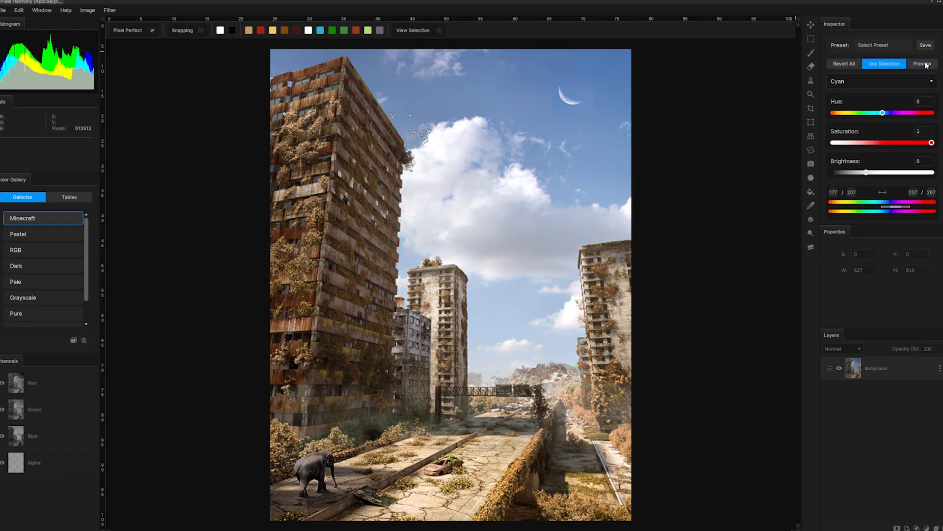
left_click(922, 63)
scroll(899, 147, "down", 3)
left_click(873, 211)
left_click(812, 219)
left_click(856, 41)
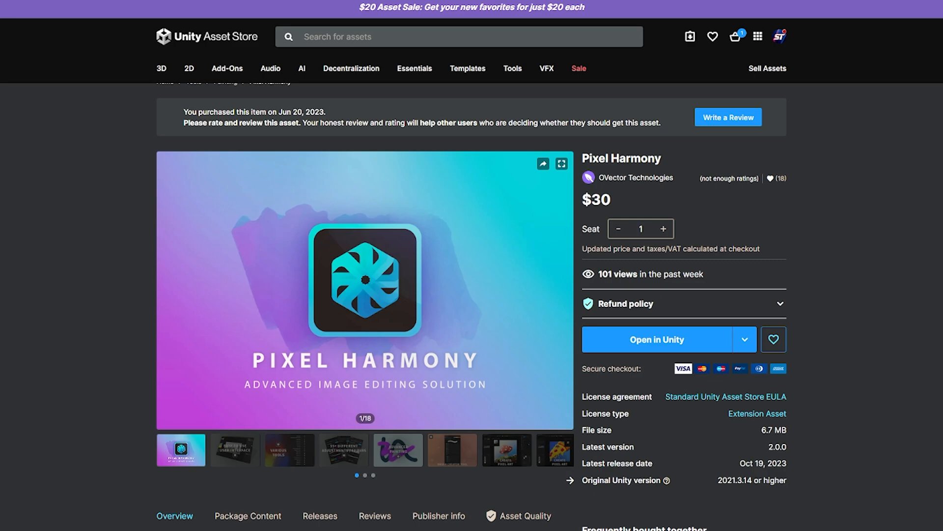
Review the render pipeline compatibility and required packages on Pixel Harmony's Unity Asset Store page
scroll(196, 436, "down", 5)
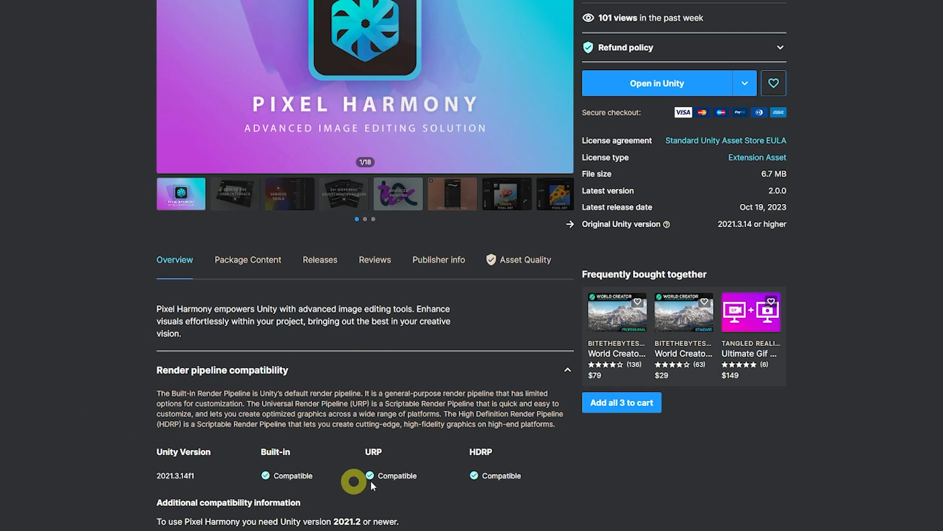
scroll(529, 479, "down", 3)
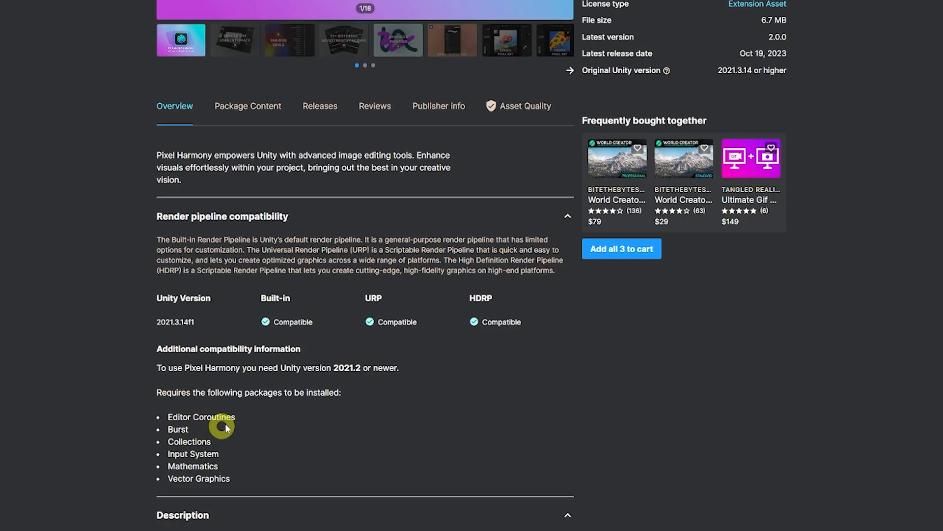
scroll(228, 422, "down", 1)
scroll(227, 422, "up", 3)
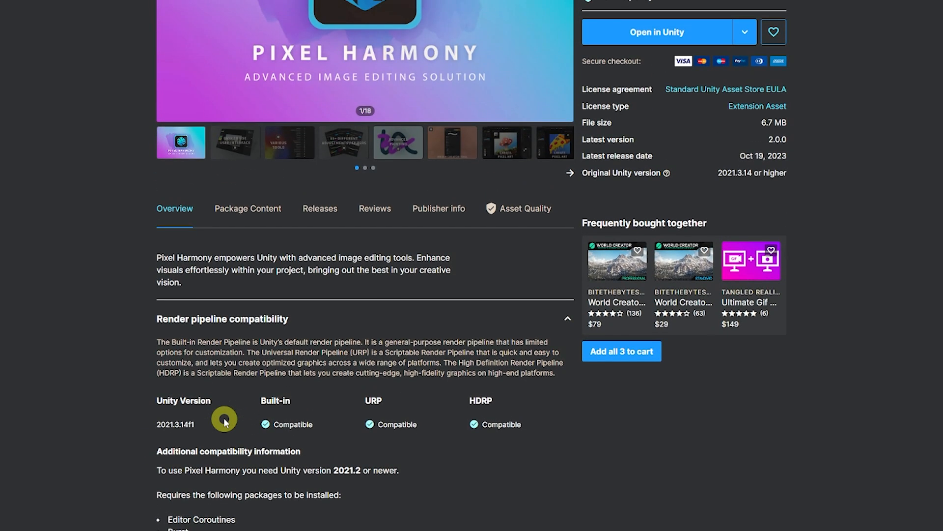
scroll(224, 421, "up", 2)
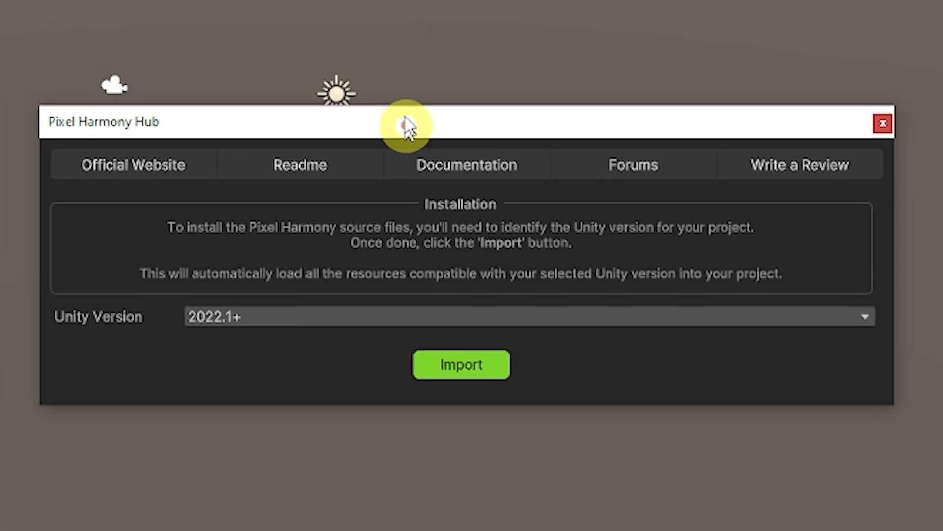
In Unity, import the Pixel Harmony source files for Unity version 2022.1+ and close the Pixel Harmony Hub
mouse_move(407, 127)
left_mouse_down()
mouse_move(419, 152)
mouse_move(409, 131)
left_mouse_up()
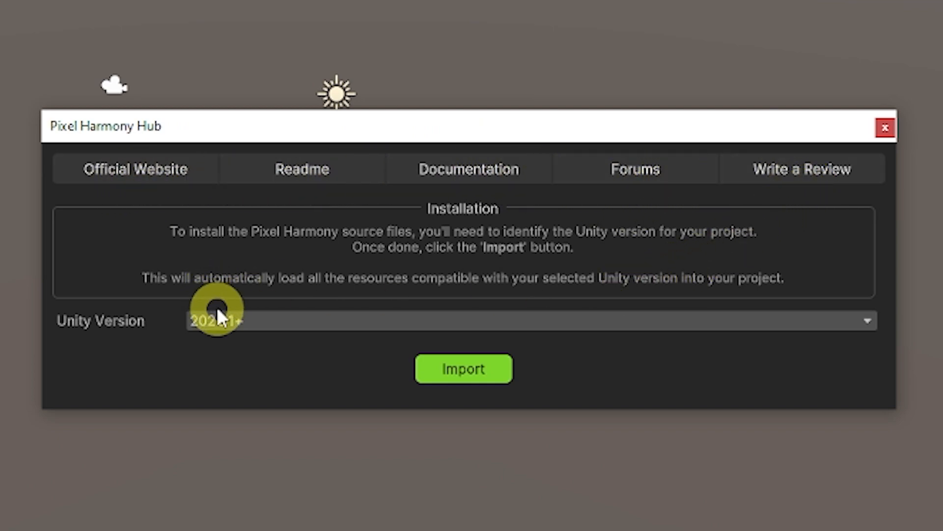
left_click(217, 319)
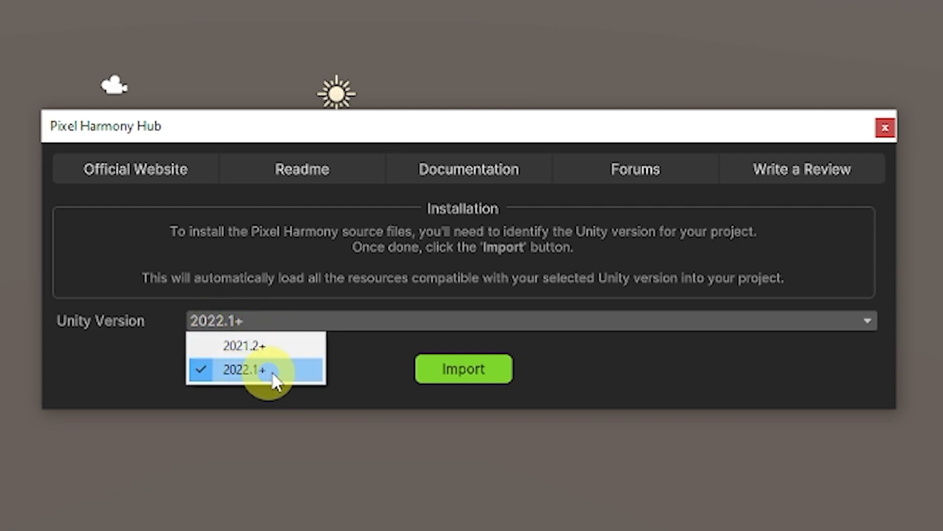
left_click(241, 371)
left_click(458, 368)
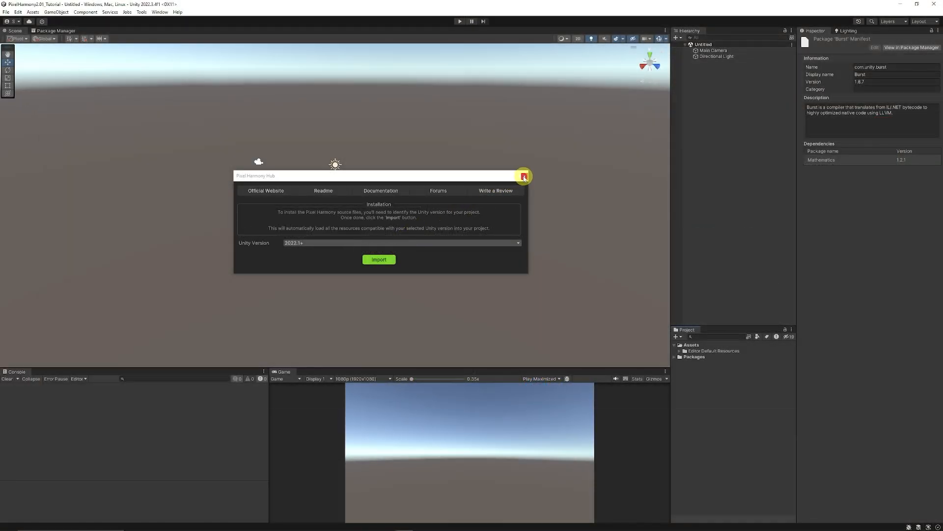
left_click(523, 177)
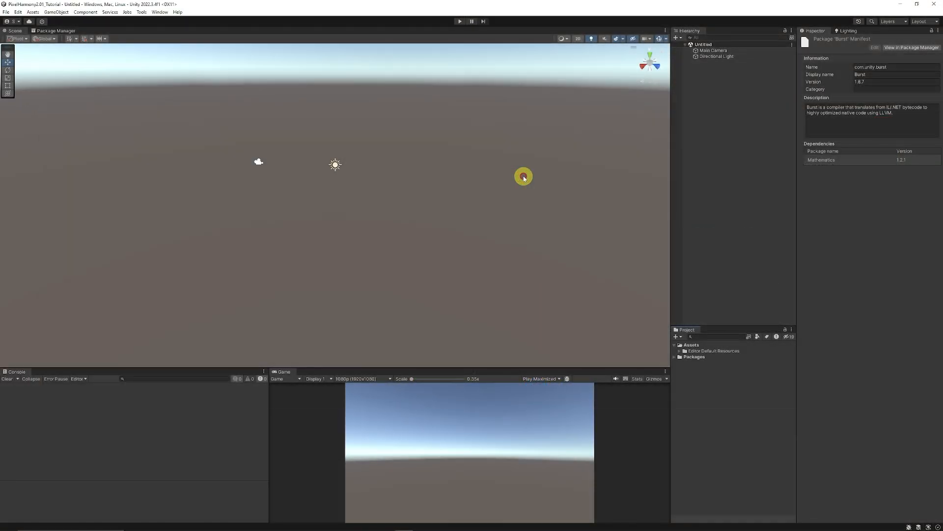
Launch the Pixel Harmony editor from Unity
left_click(142, 12)
mouse_move(157, 21)
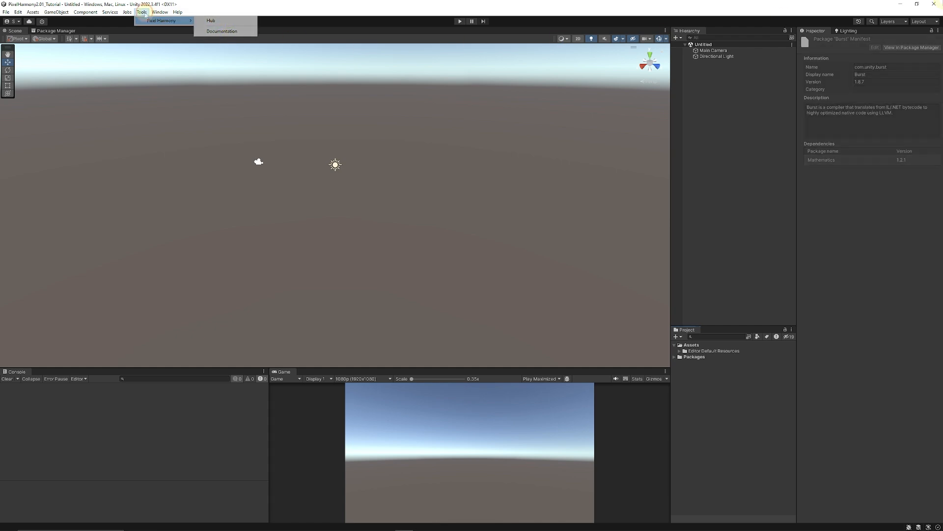
left_click(144, 13)
mouse_move(155, 24)
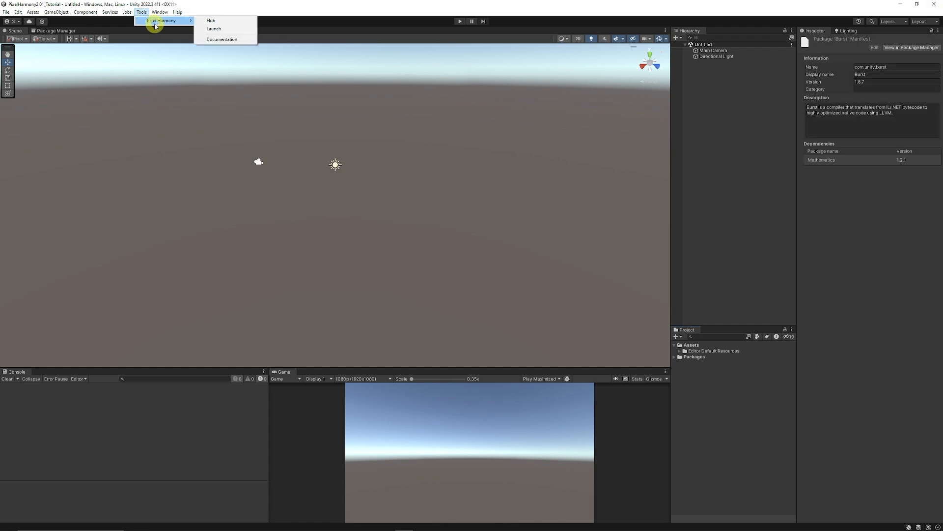
left_click(215, 28)
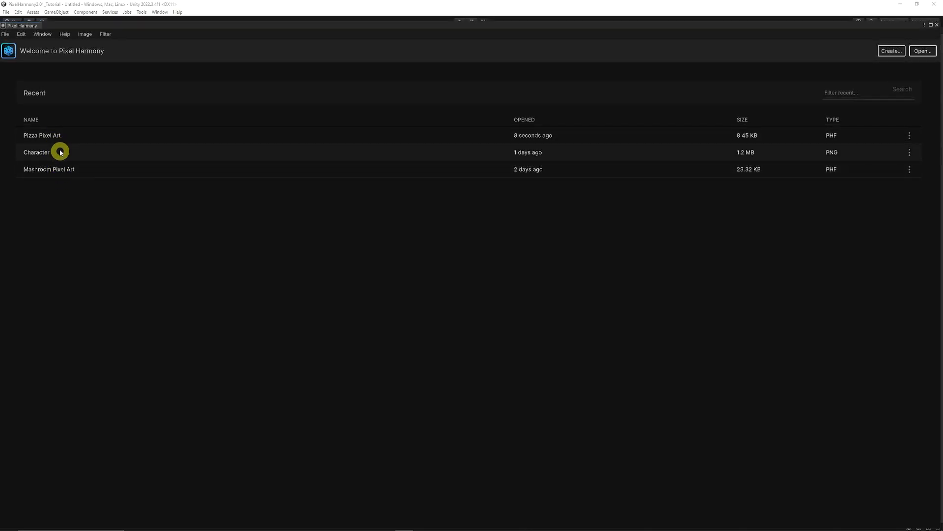
Restore the Pixel Harmony window from full size and dock it beside the Scene and Package Manager tabs
left_click_drag(49, 28, 85, 72)
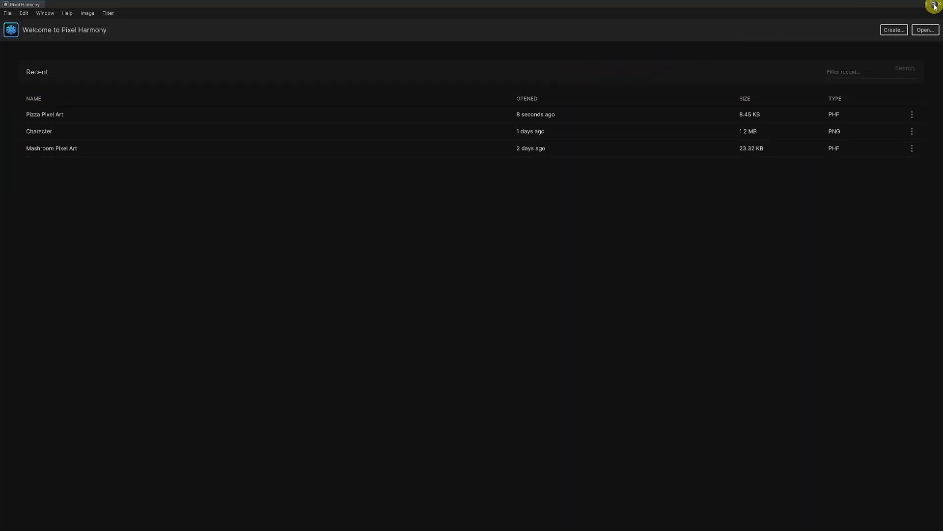
left_click(934, 4)
left_click_drag(93, 61, 388, 116)
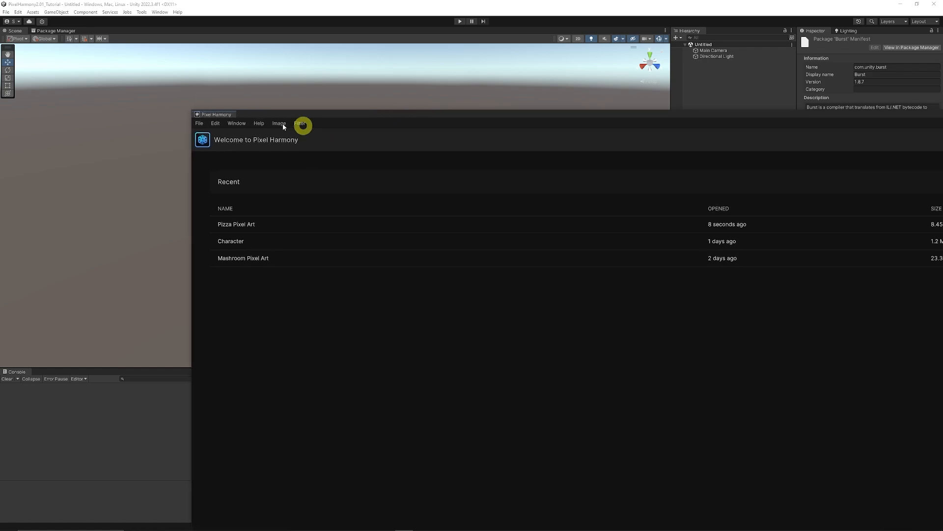
left_click_drag(210, 118, 89, 47)
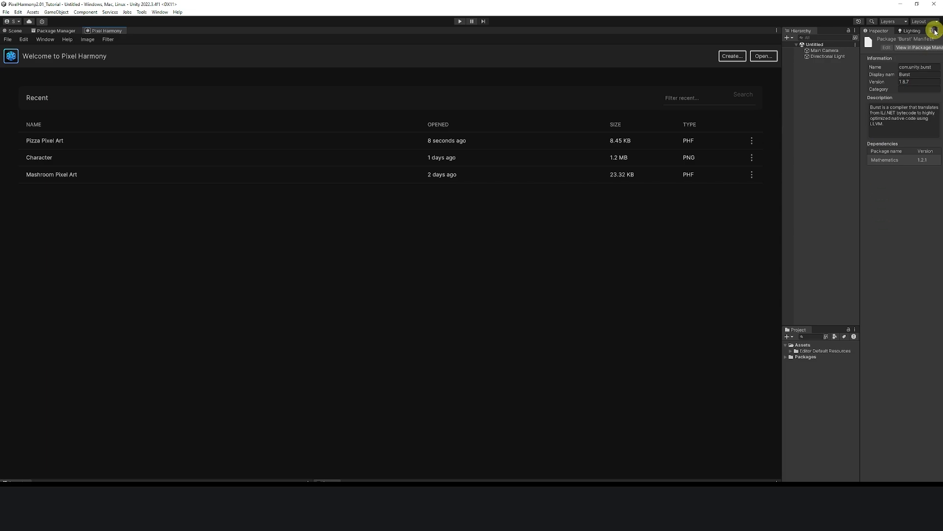
Create a new Pixel Harmony project from the Full HD preset at 1920 × 1080 pixels
left_click(5, 39)
left_click(18, 52)
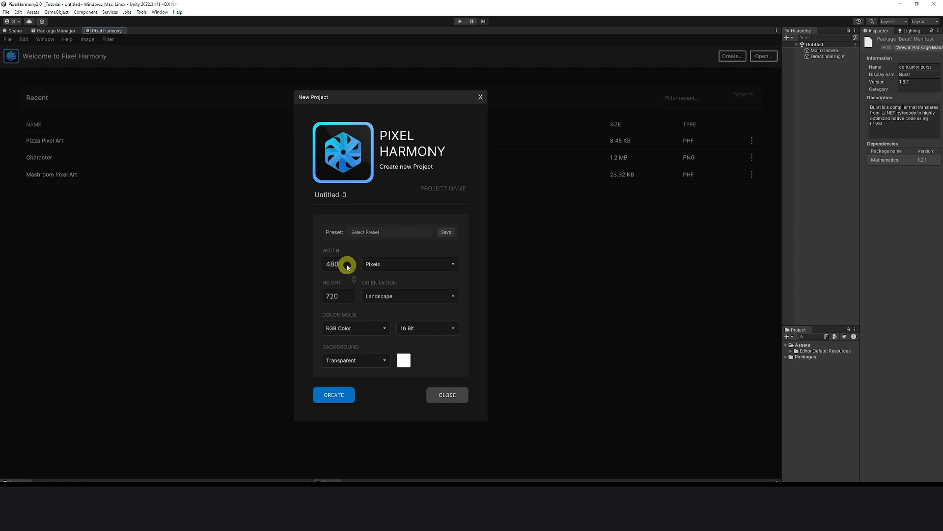
left_click(388, 232)
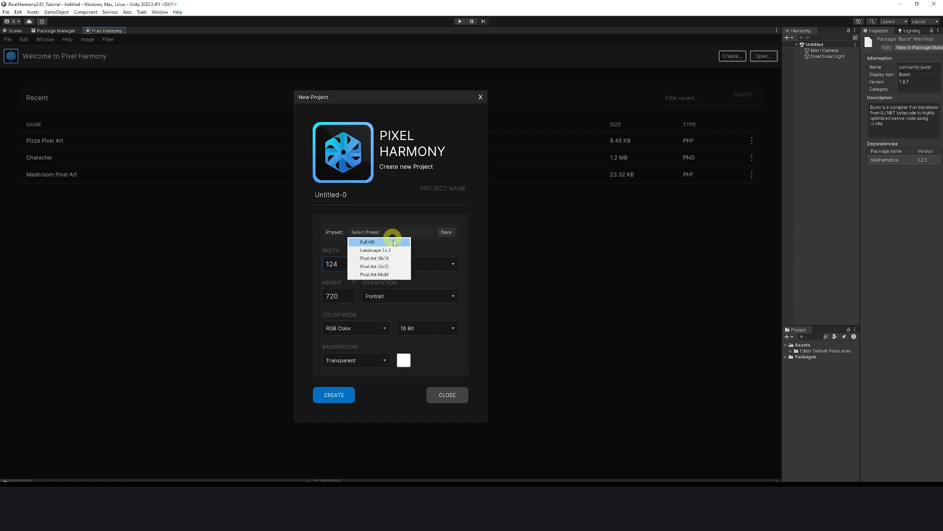
left_click(381, 242)
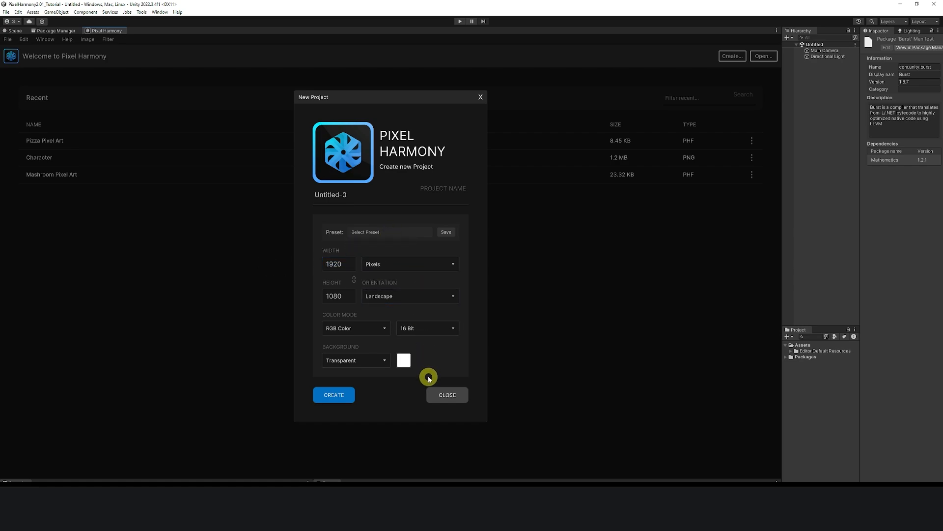
left_click(335, 397)
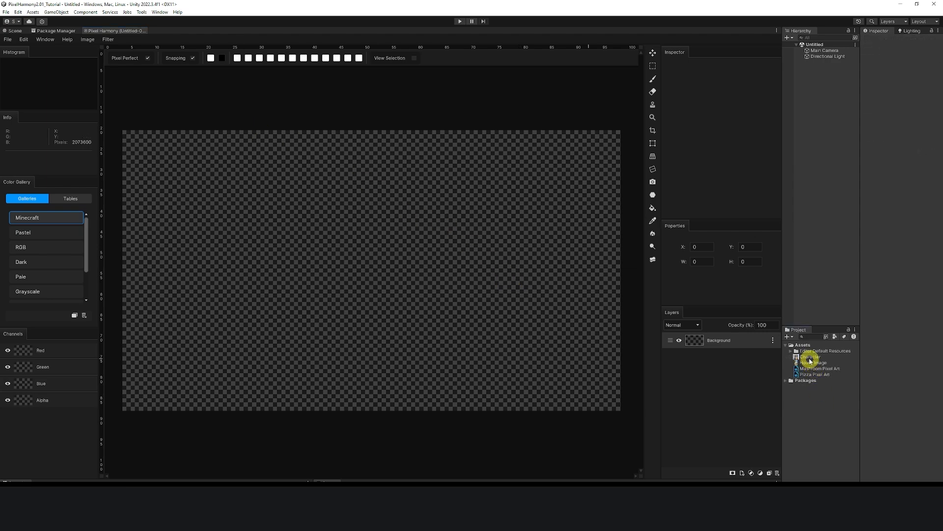
Preview the Character, House Image, Mushroom Pixel Art and Pizza Pixel Art assets in the project
left_click(810, 357)
left_click(814, 363)
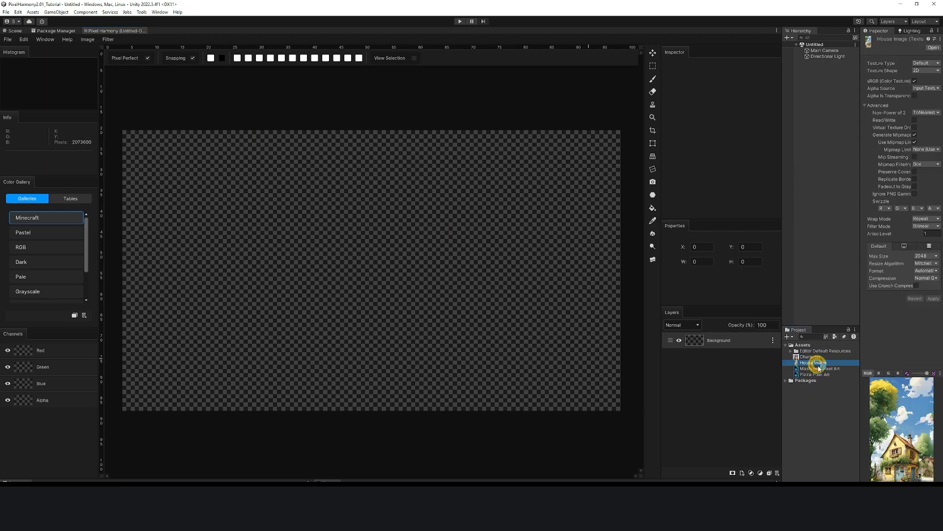
left_click(818, 368)
left_click(823, 374)
left_click(818, 363)
left_click(817, 357)
left_click(820, 364)
left_click(816, 357)
left_click(822, 363, "shift")
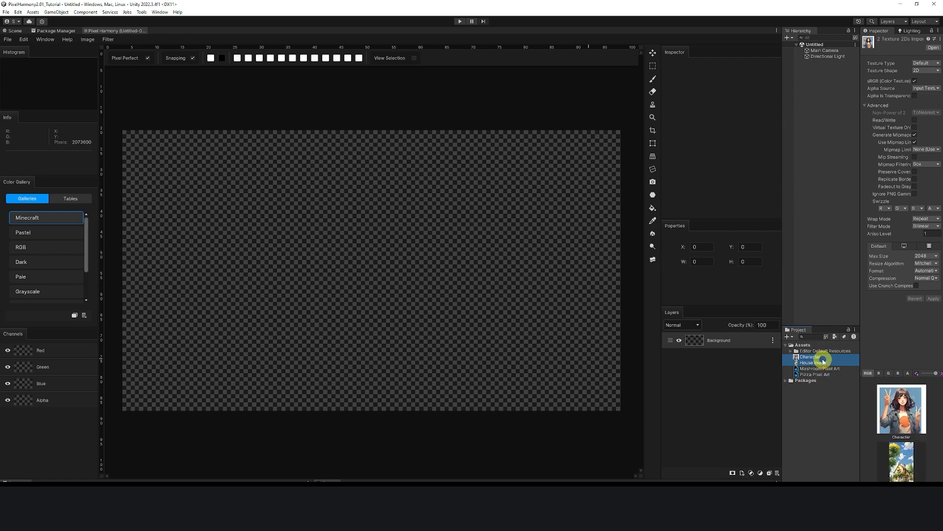
Set the Character image's texture type to Sprite (2D and UI)
left_click(819, 357)
left_click(911, 67)
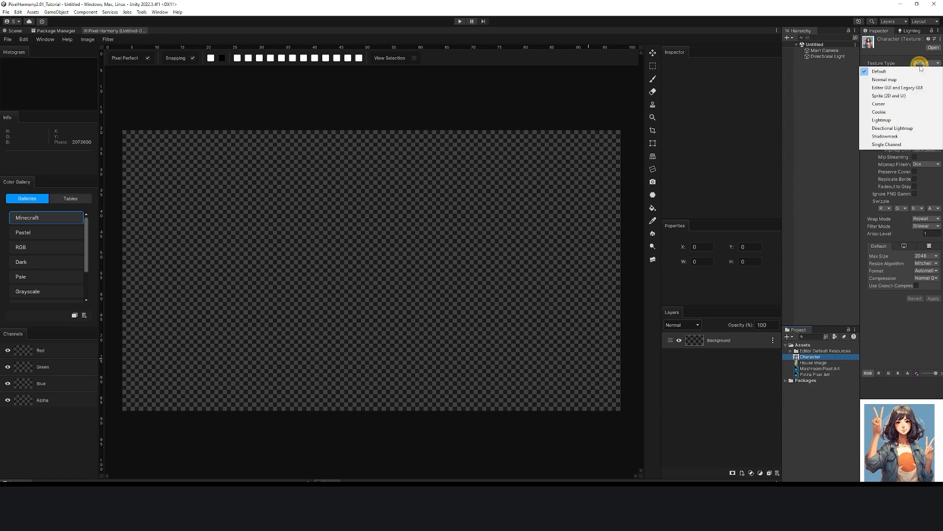
left_click(899, 84)
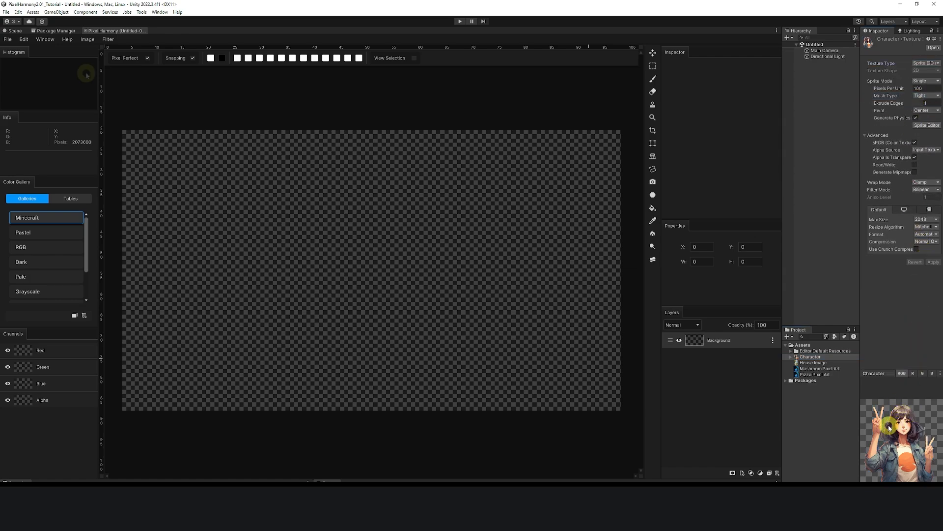
Close the blank Full HD project and open the Character PNG from the Assets folder in Pixel Harmony
left_click(9, 39)
left_click(20, 56)
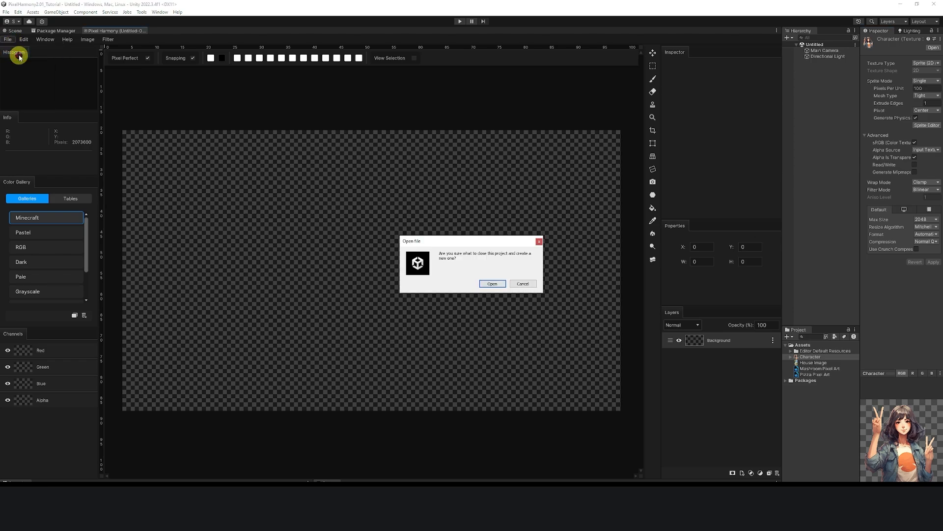
left_click(493, 283)
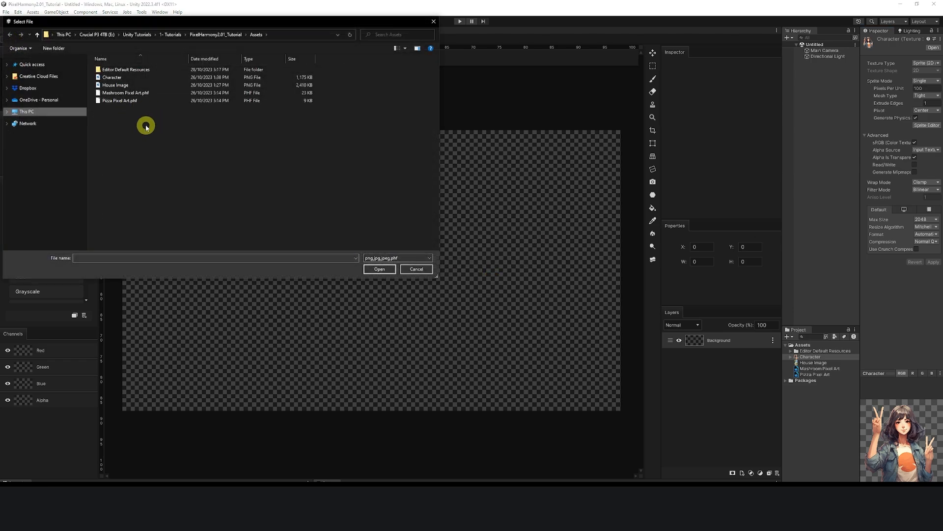
double_click(116, 77)
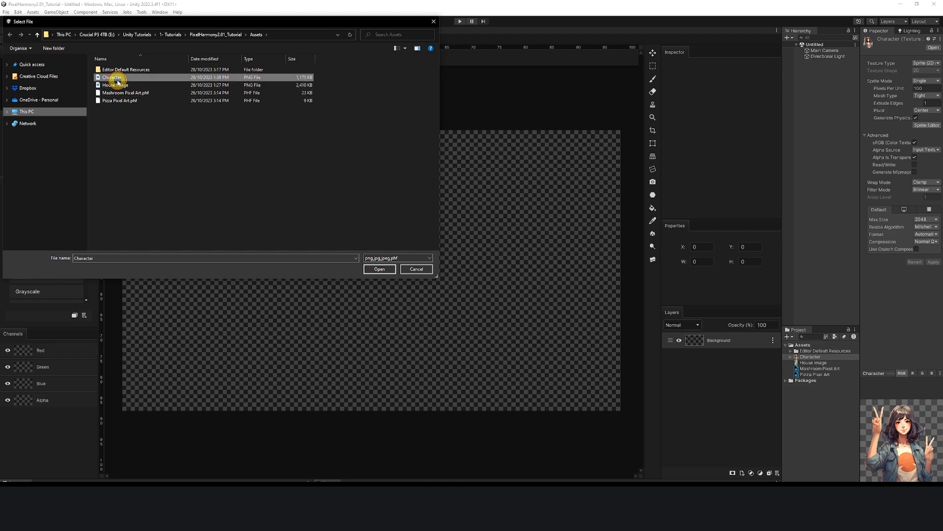
left_click(496, 284)
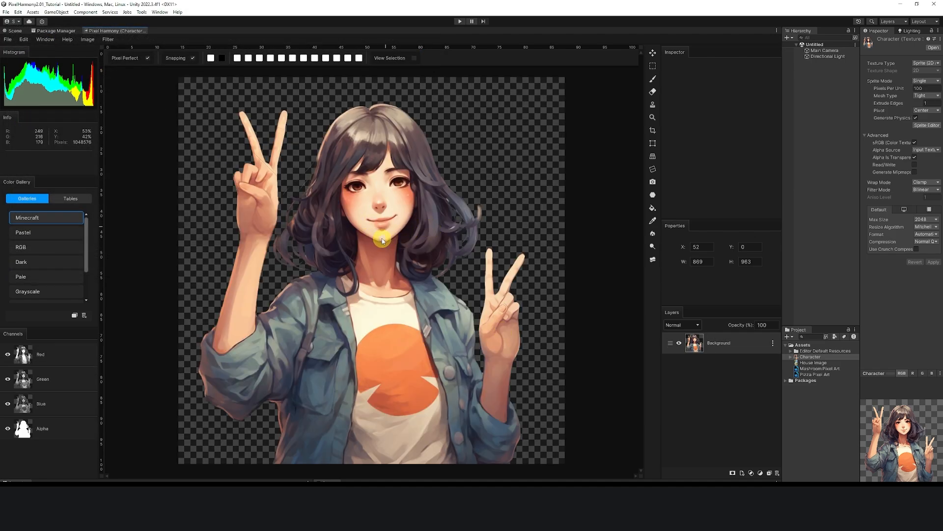
Shift the character horizontally to X 78 on the canvas with the Transform tool
scroll(414, 249, "down", 4)
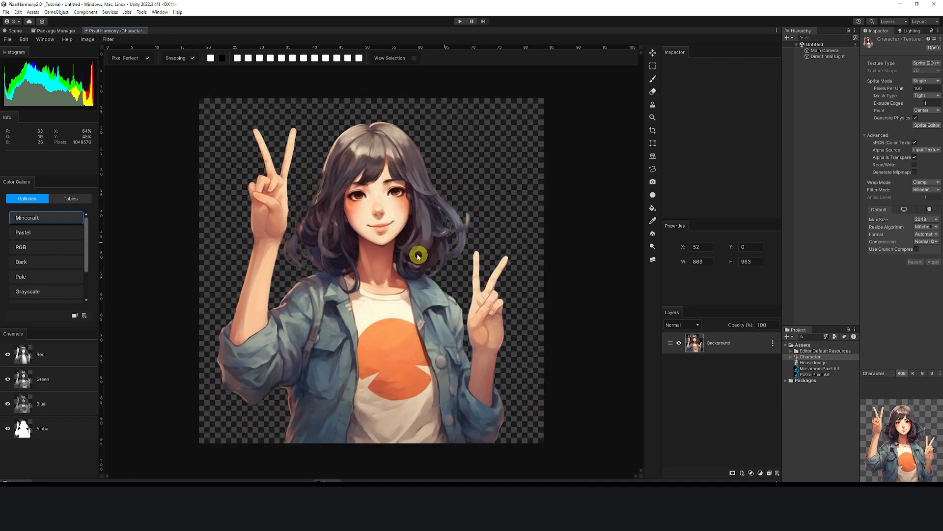
scroll(405, 252, "up", 2)
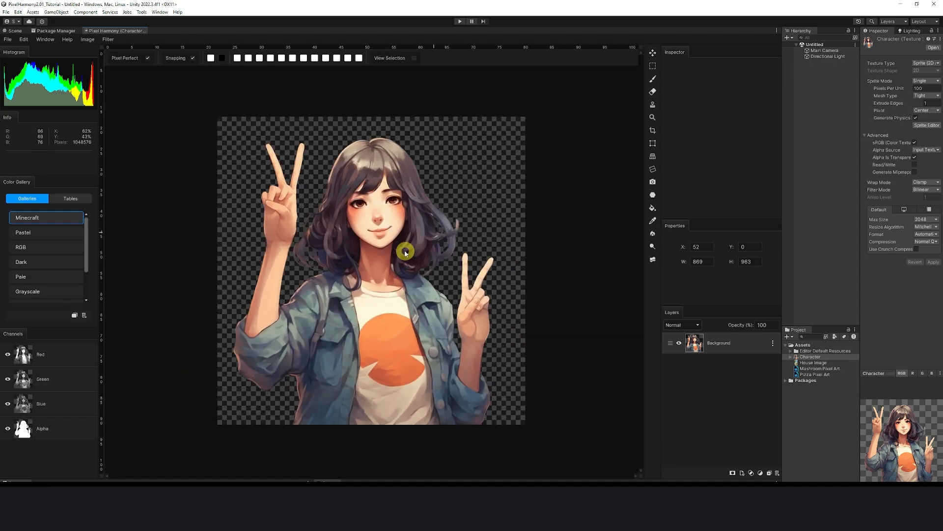
scroll(405, 252, "up", 1)
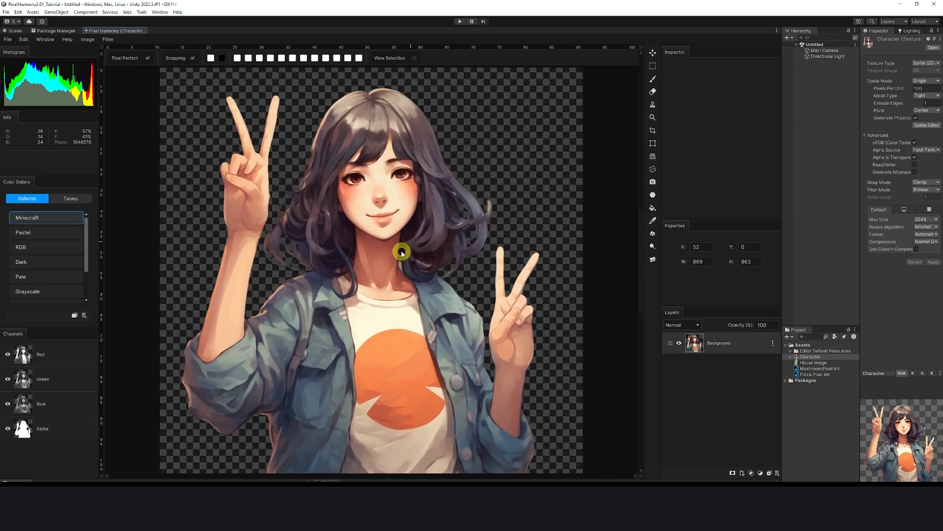
scroll(402, 253, "down", 1)
scroll(402, 252, "down", 5)
scroll(402, 252, "up", 4)
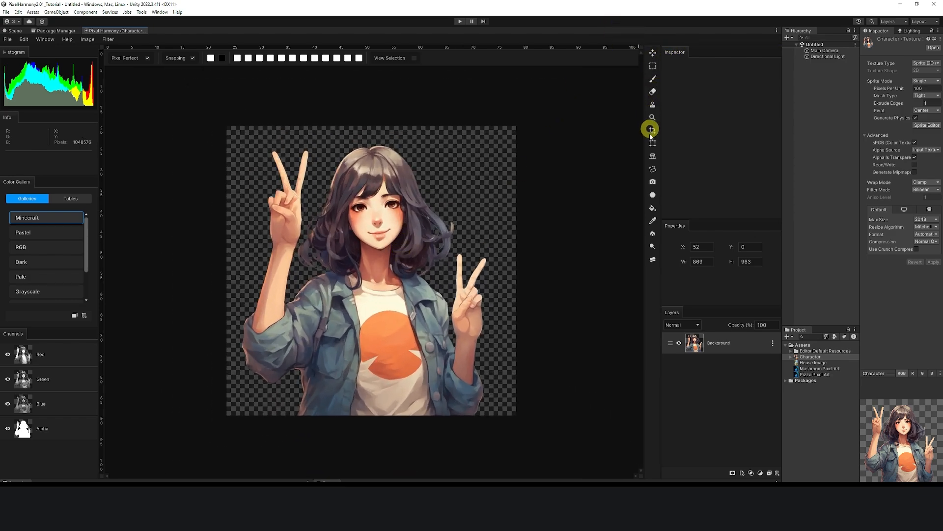
mouse_move(380, 238)
left_mouse_down()
mouse_move(404, 214)
mouse_move(339, 238)
mouse_move(397, 219)
mouse_move(386, 240)
mouse_move(366, 185)
mouse_move(383, 167)
mouse_move(362, 209)
mouse_move(388, 238)
left_mouse_up()
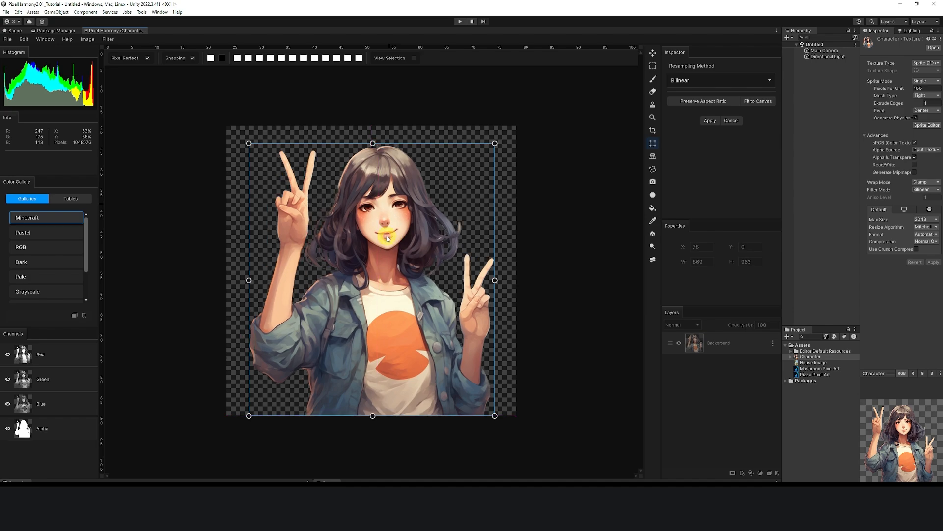
Try scaling the character down twice from its upper-right corner, undoing each resize
left_click_drag(494, 143, 363, 238)
key("ctrl+z")
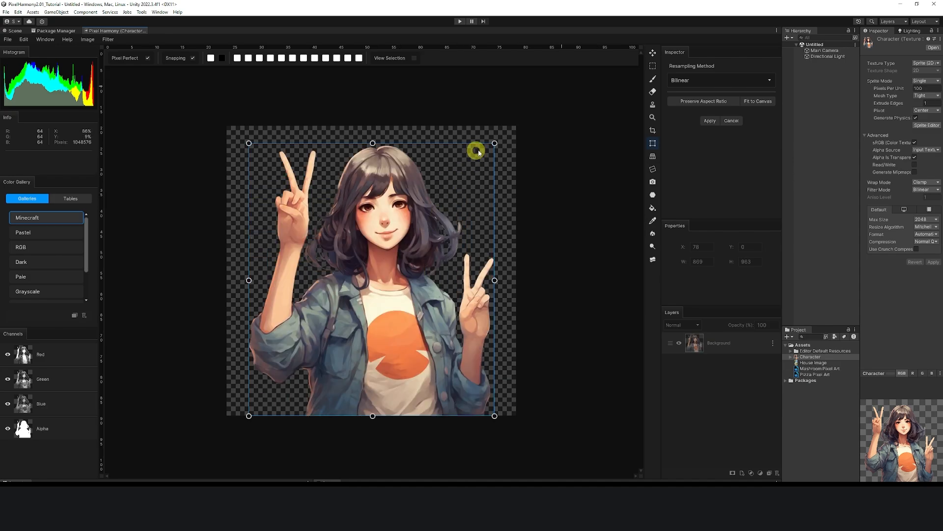
left_click_drag(495, 144, 447, 213)
key("ctrl+z")
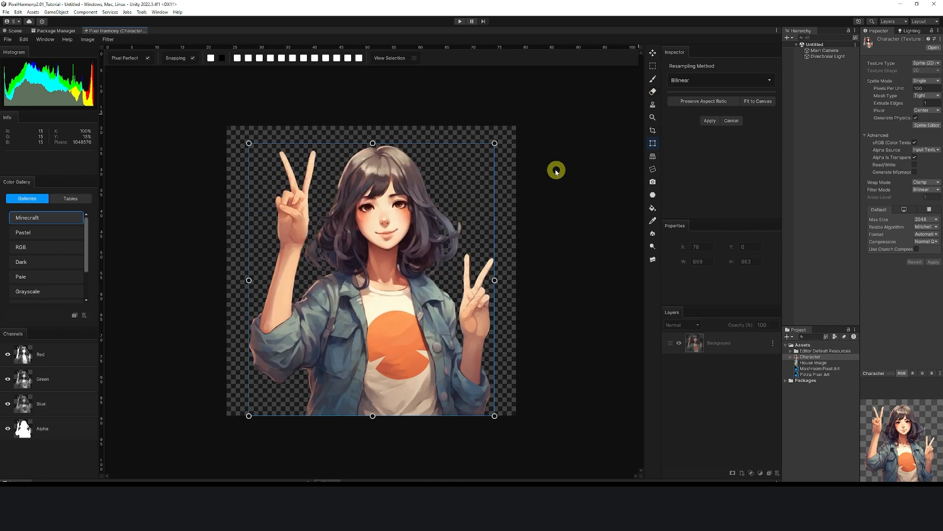
Try painting a huge red stroke over the character with a brush size of about 856, and undo it
left_click(652, 78)
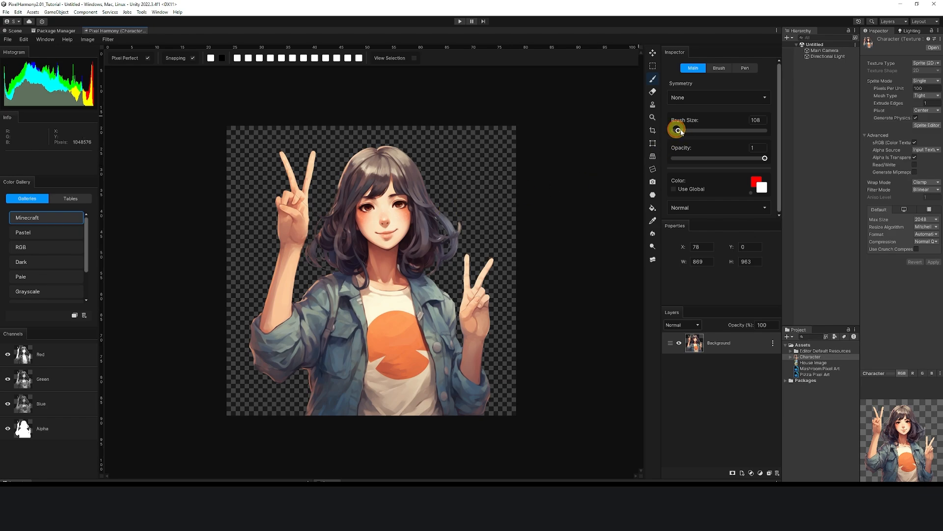
left_click_drag(679, 131, 712, 131)
mouse_move(394, 250)
left_mouse_down()
mouse_move(343, 316)
mouse_move(373, 270)
left_mouse_up()
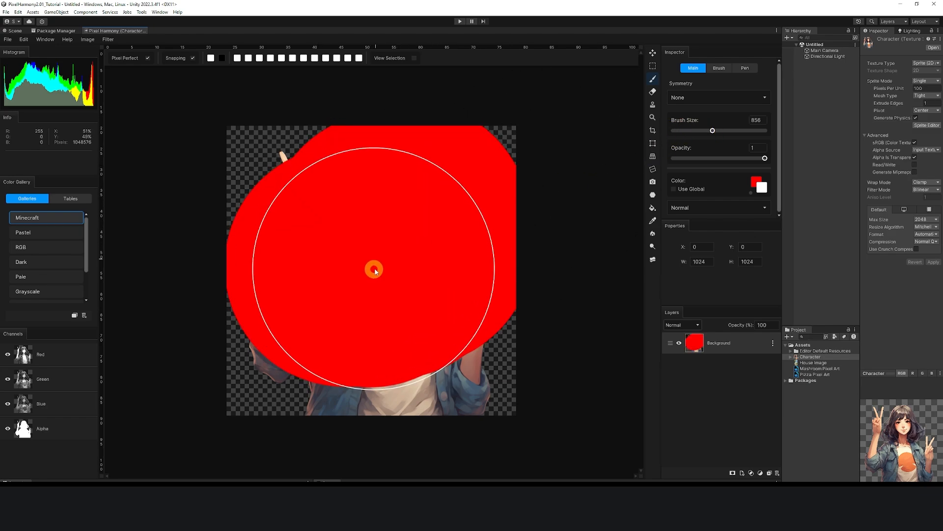
key("ctrl+z")
Review the paint brush's opacity setting, brush preset folders and pen options
left_click(763, 156)
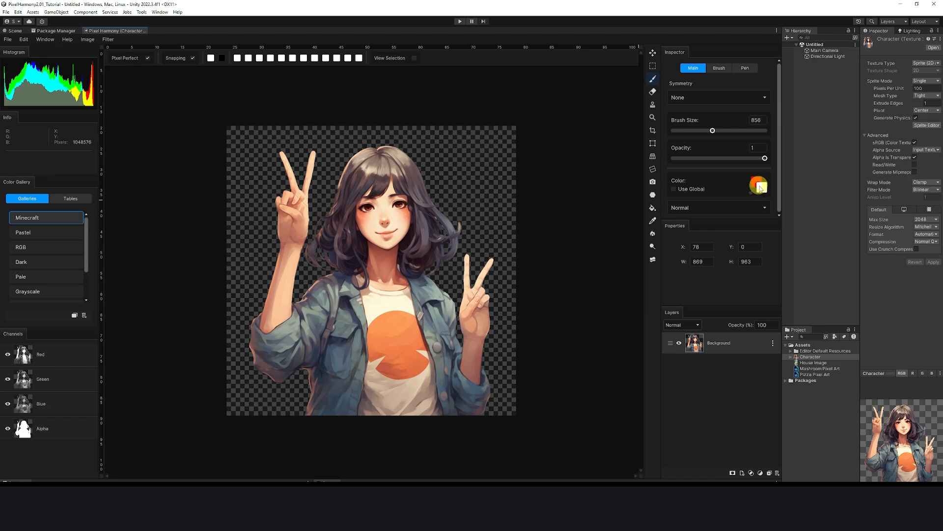
left_click(725, 69)
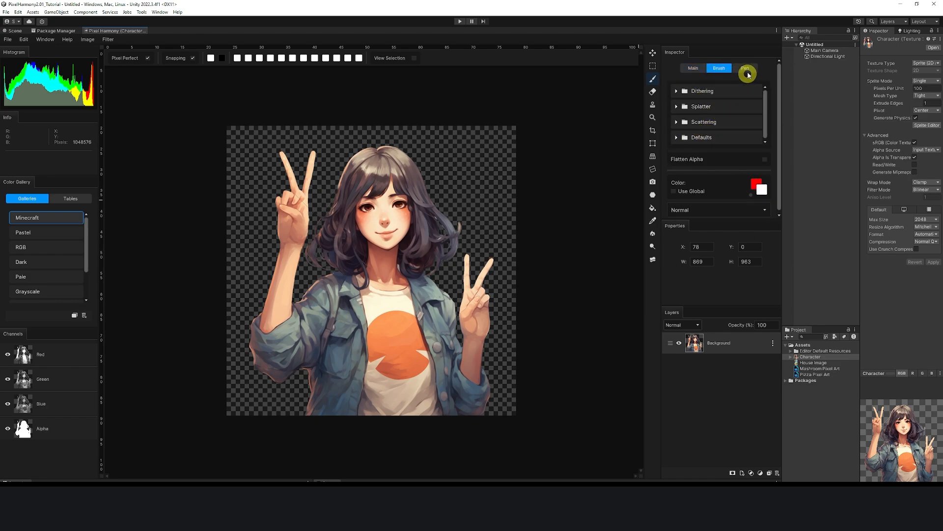
left_click(747, 69)
left_click(692, 68)
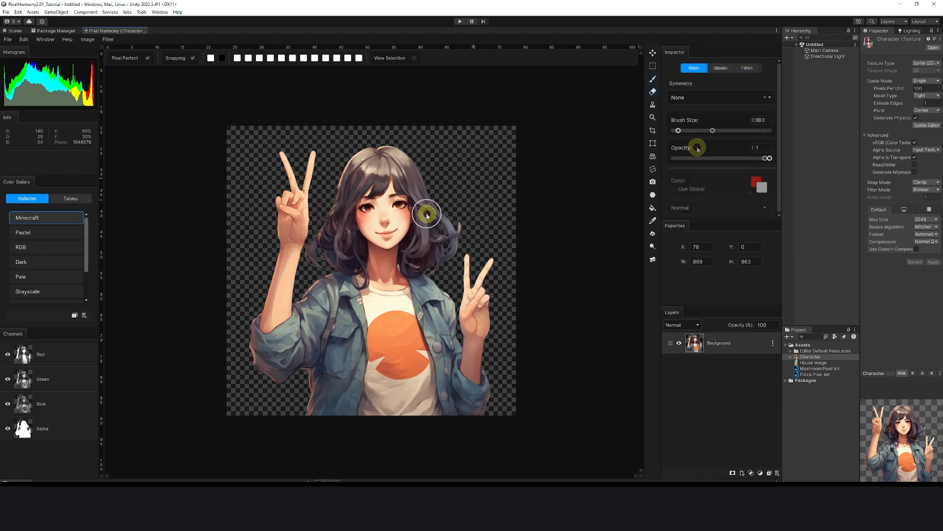
Try erasing the upper part of the character's head with the eraser at size 103, and undo the erasure
mouse_move(427, 216)
left_mouse_down()
mouse_move(415, 169)
mouse_move(396, 148)
mouse_move(360, 194)
left_mouse_up()
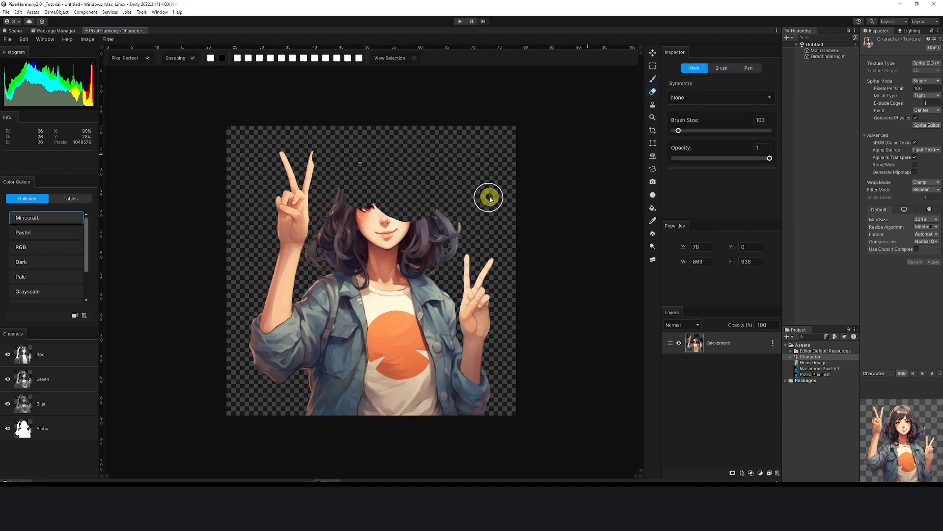
key("ctrl+z")
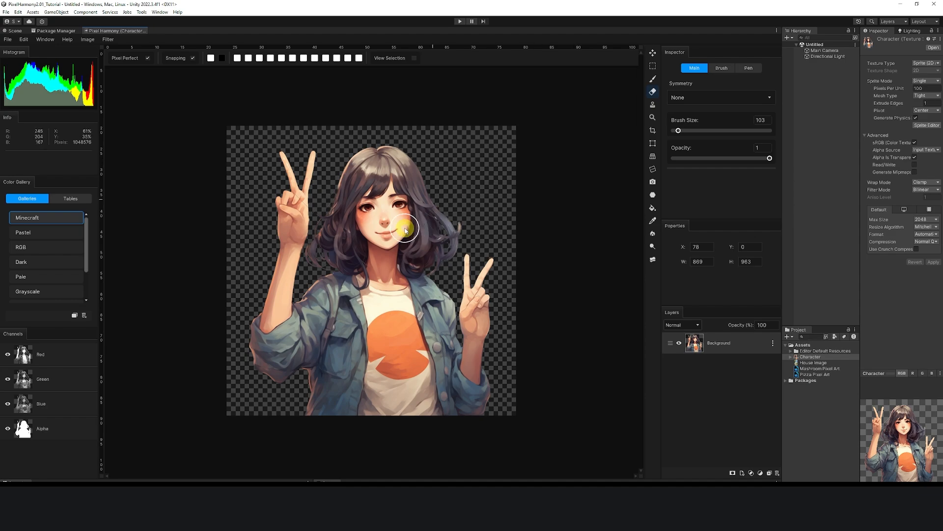
Examine the Appearance and Performance preferences, including the undo history states, and close them without saving
left_click(8, 40)
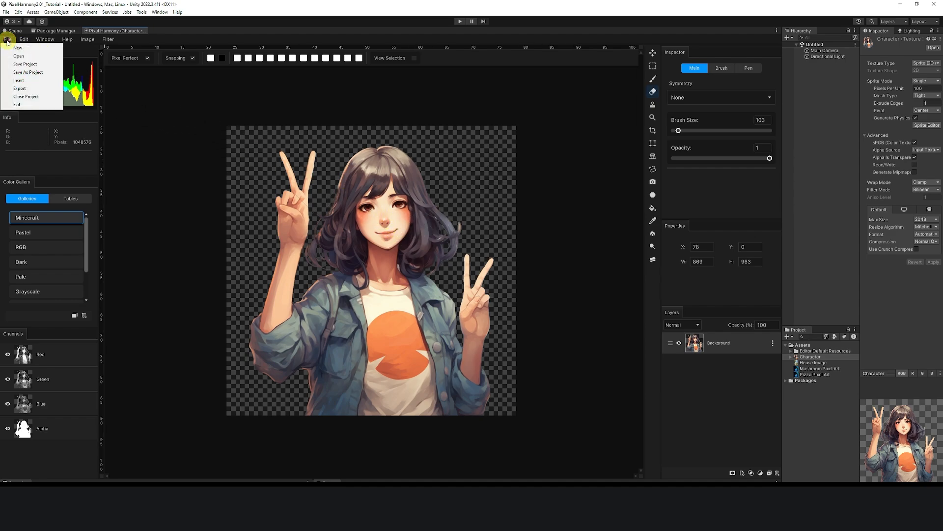
left_click(24, 39)
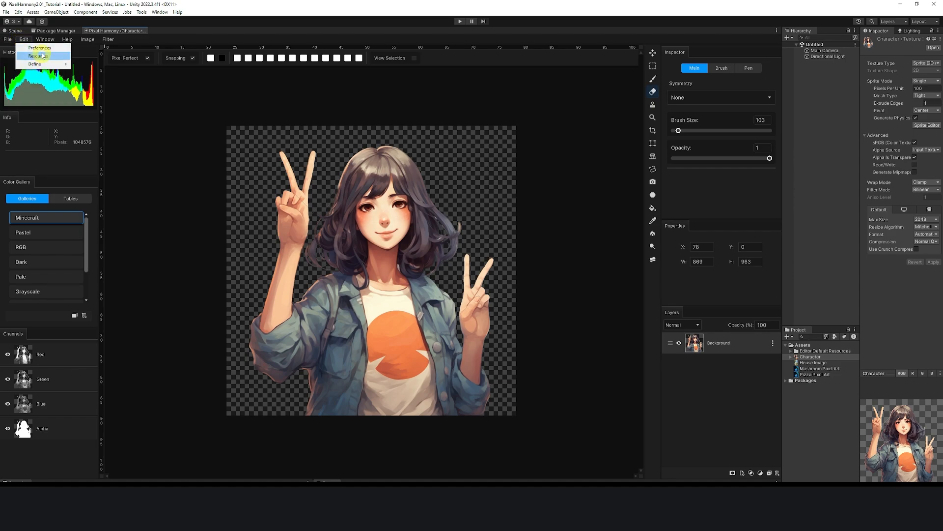
left_click(39, 47)
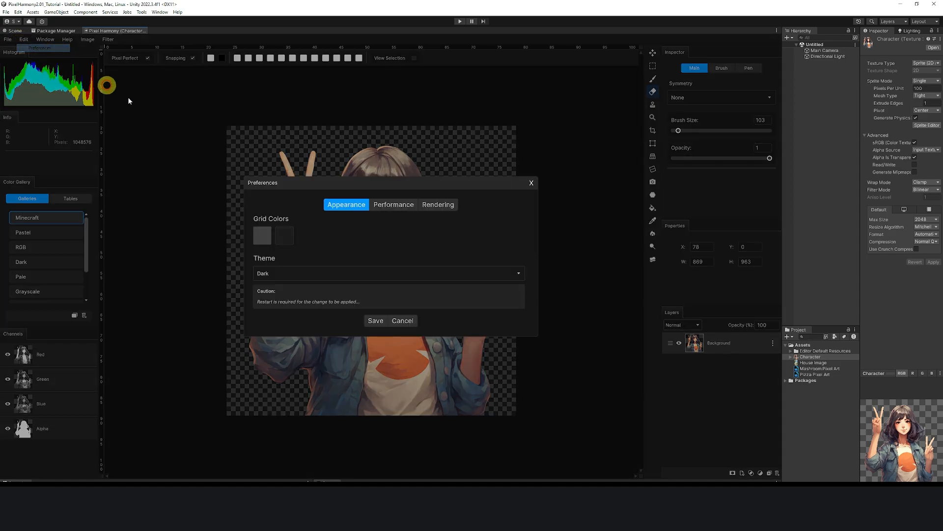
left_click(393, 204)
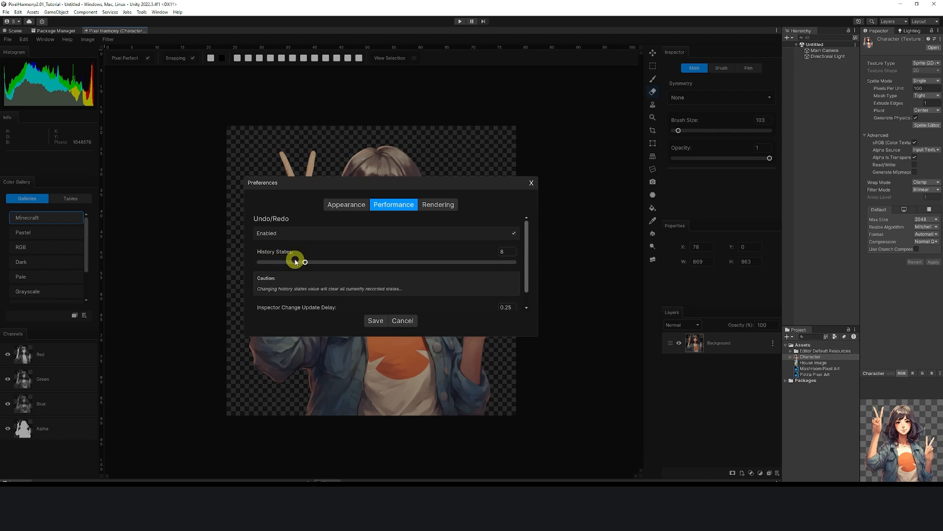
left_click(533, 184)
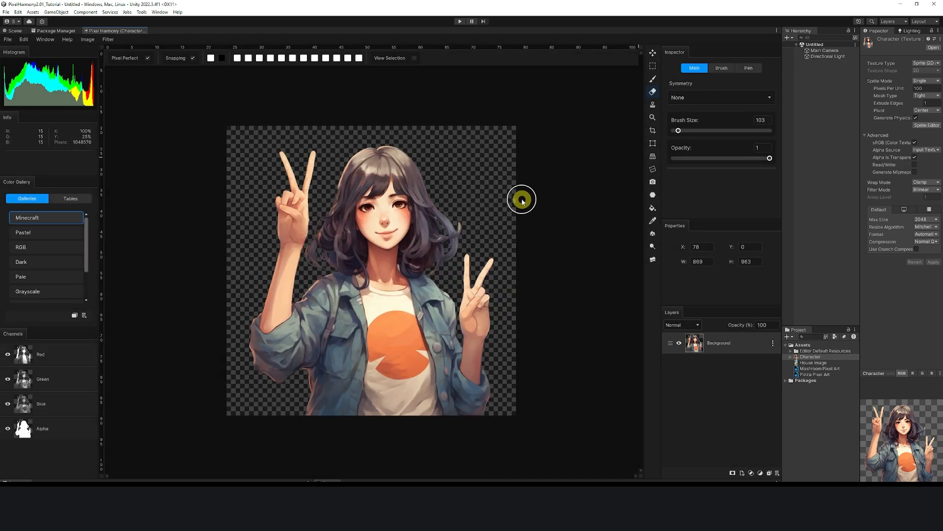
Try cloning the character's face onto the empty area beside the head with the Clone Stamp, and undo it
left_click(653, 106)
left_click(386, 226)
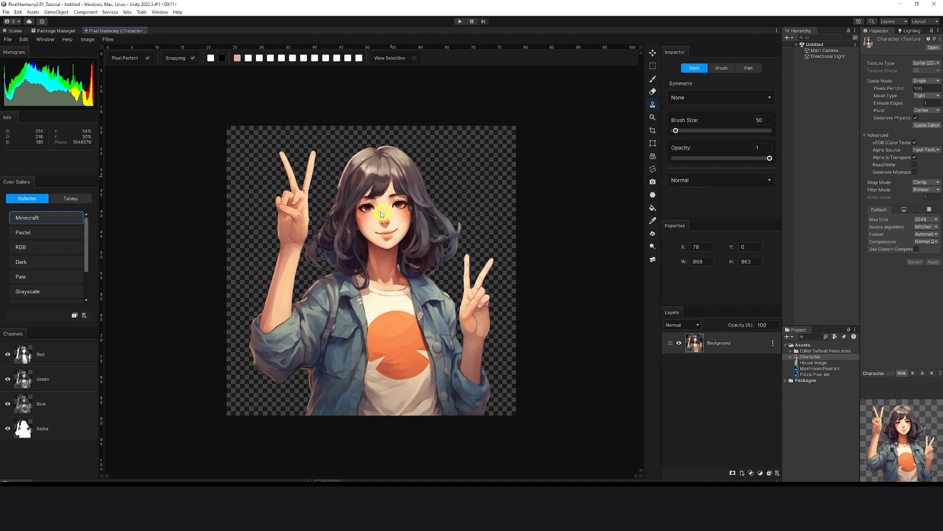
left_click(384, 218, "alt")
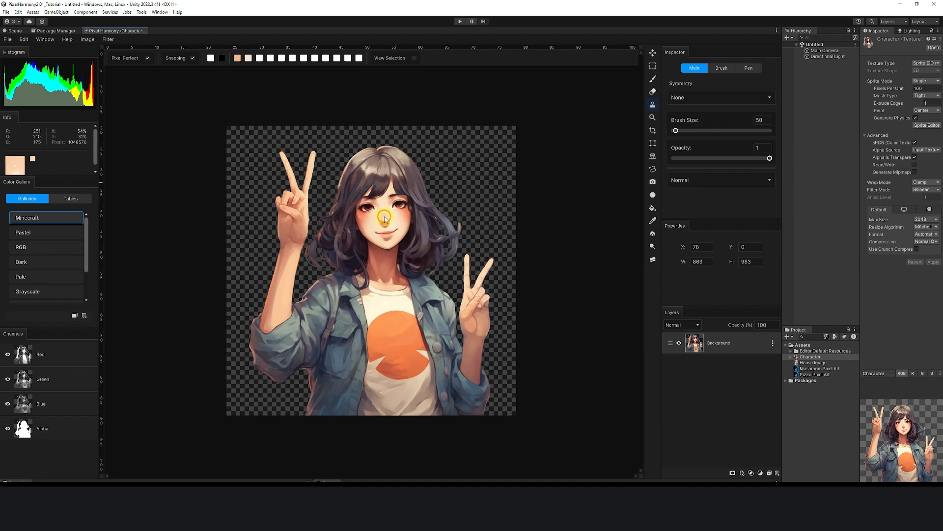
left_click(383, 217, "alt")
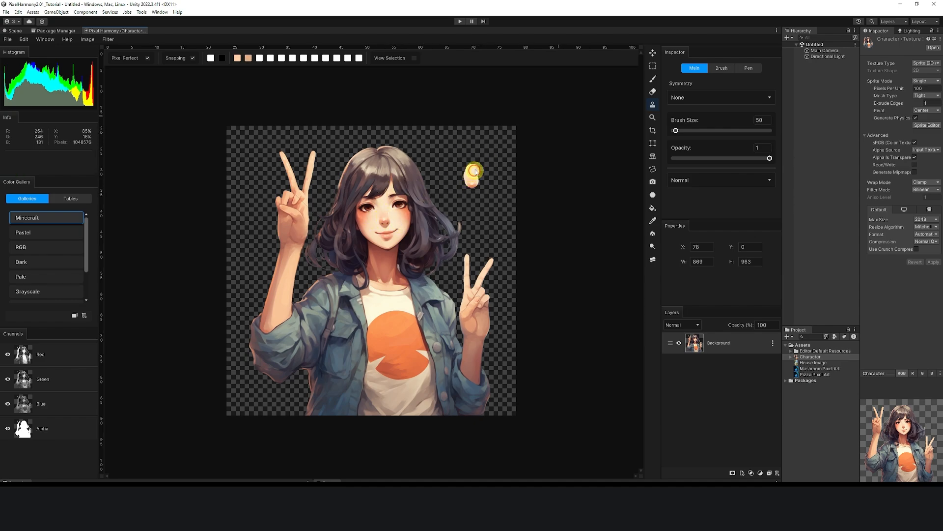
mouse_move(475, 171)
left_mouse_down()
mouse_move(440, 145)
mouse_move(483, 146)
left_mouse_up()
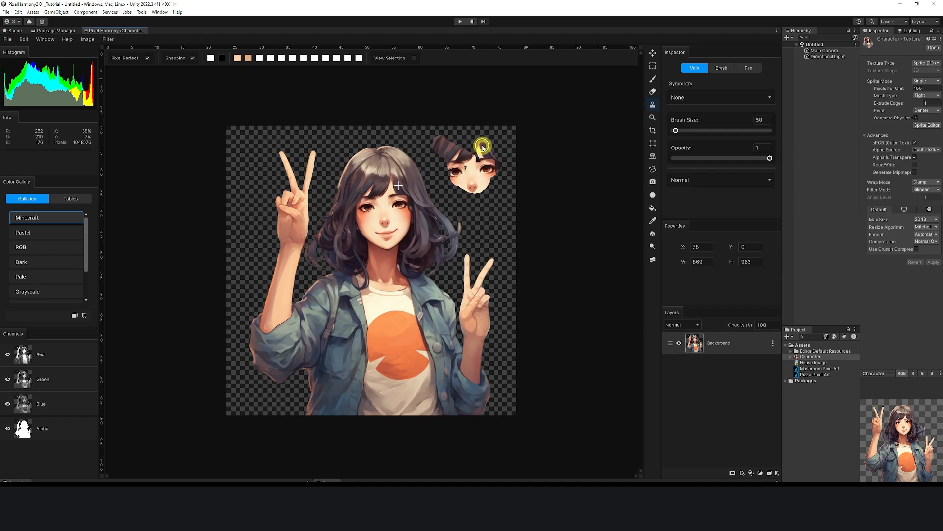
key("ctrl+z")
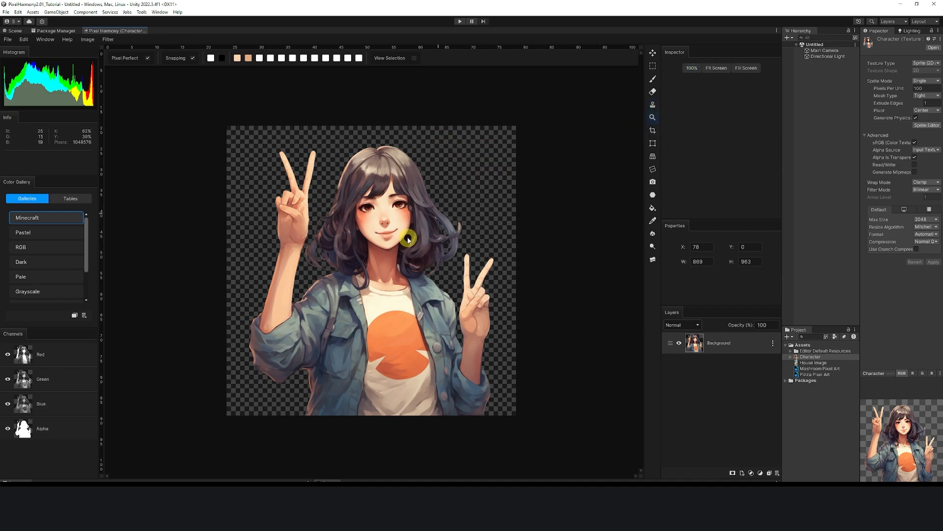
Try the Zoom tool on the character with the Fit Screen, Fill Screen and 100% views
left_click(408, 239)
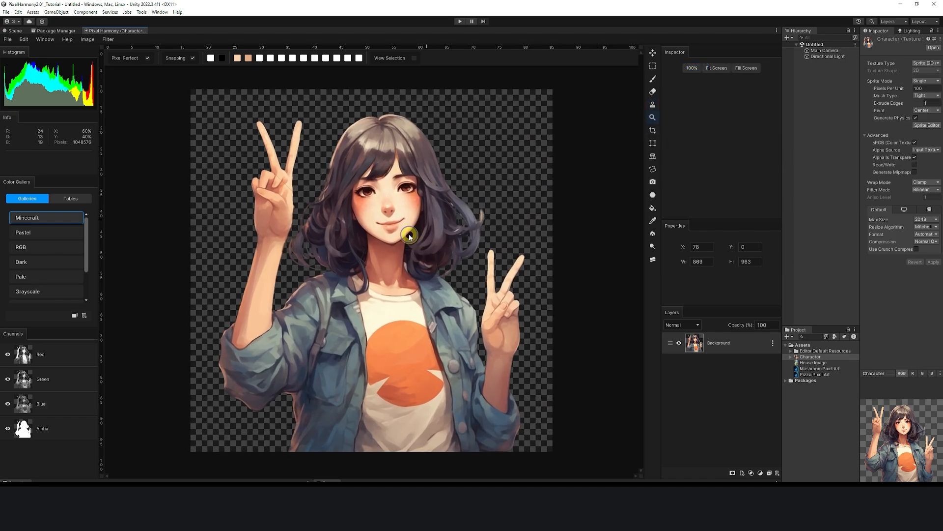
left_click(714, 72)
left_click(741, 69)
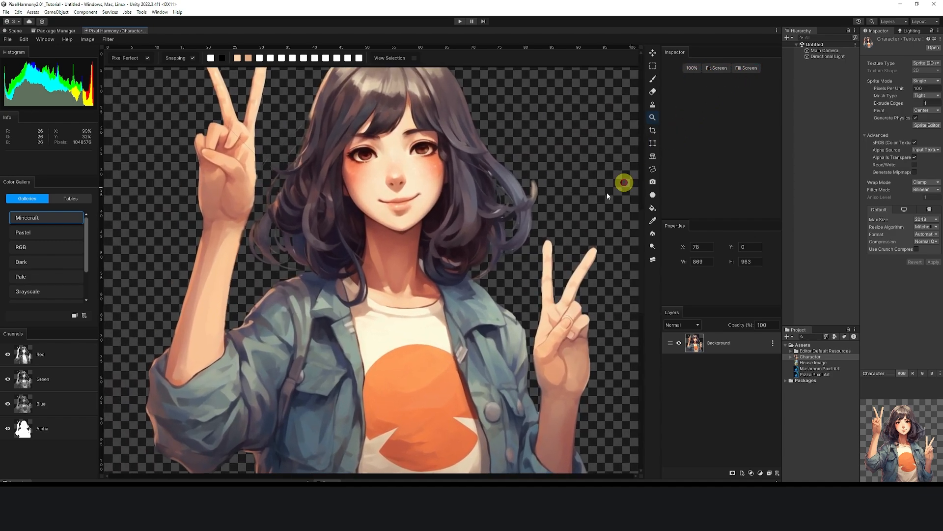
left_click(693, 69)
scroll(462, 219, "down", 3)
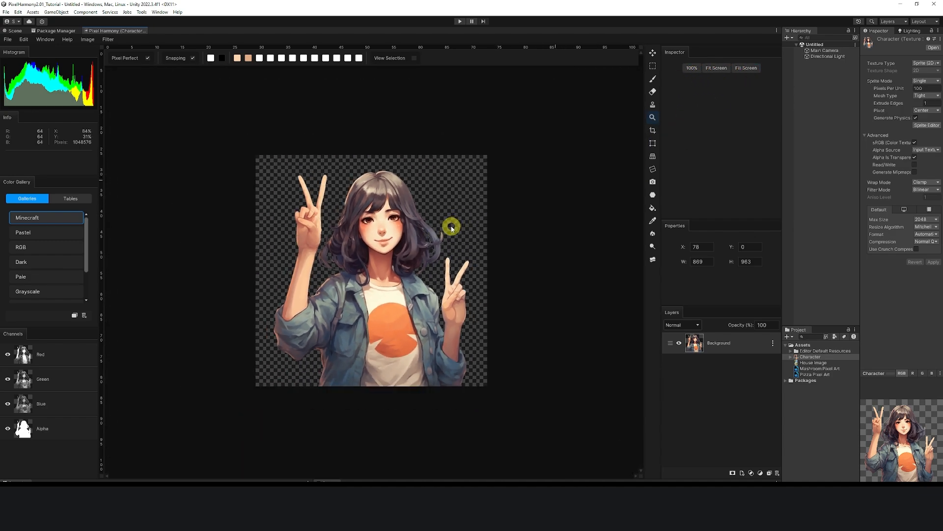
Try the Crop, Transform, perspective and Rotate tools on the character without applying any change
scroll(451, 227, "up", 3)
scroll(451, 228, "down", 1)
left_click(653, 130)
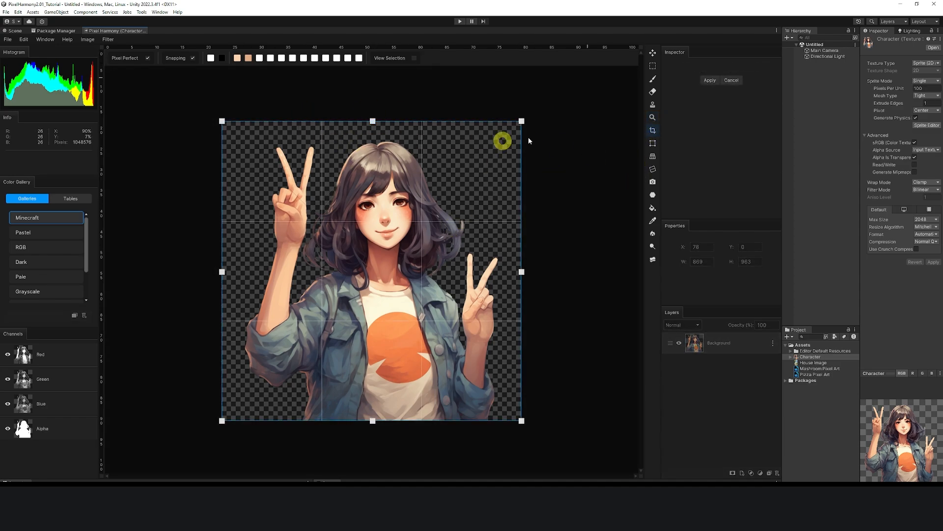
left_click(653, 145)
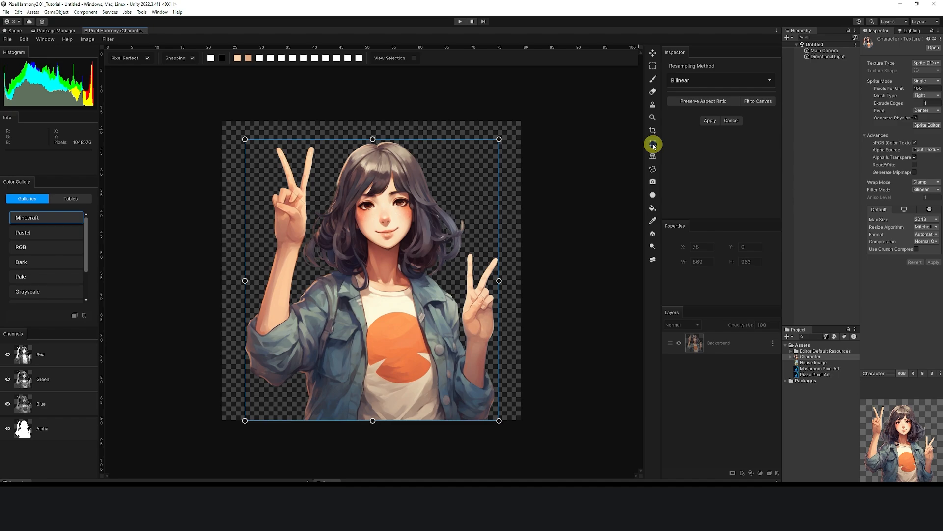
left_click(653, 156)
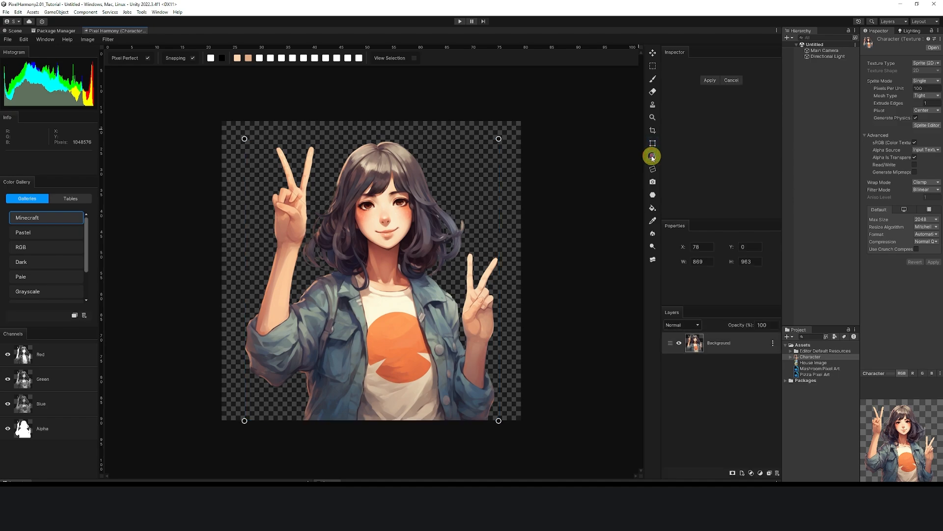
left_click_drag(258, 147, 320, 191)
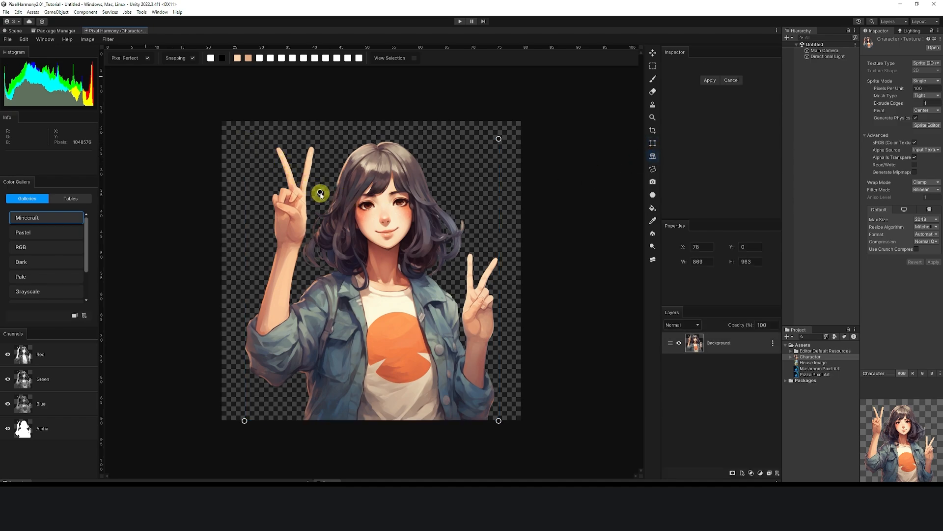
left_click_drag(318, 193, 264, 162)
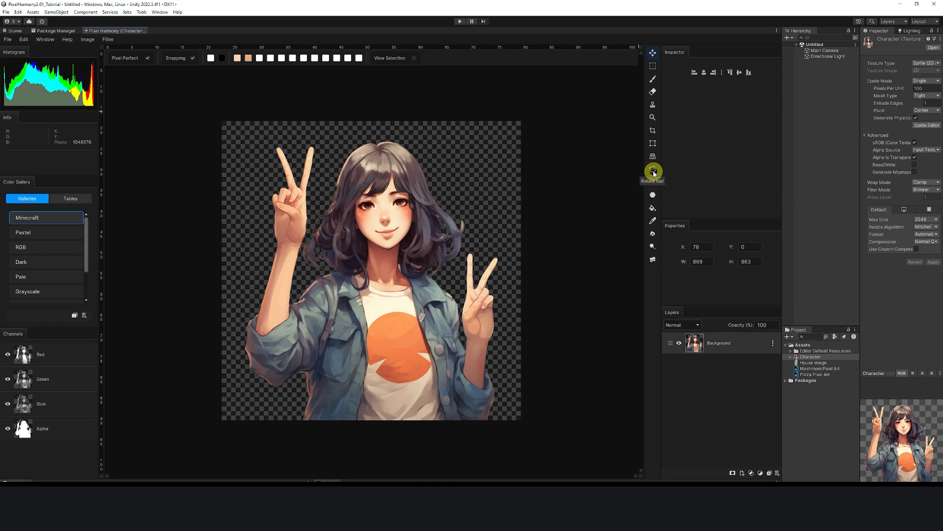
left_click(652, 171)
Draw a white triangle about 112 by 193 pixels beside the character's head and move it onto the hair near the chin
left_click(653, 194)
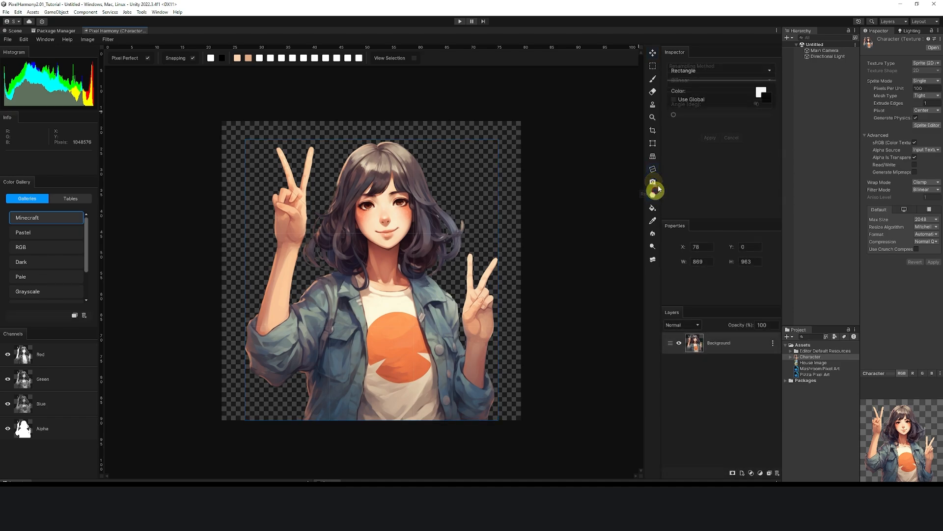
left_click(706, 70)
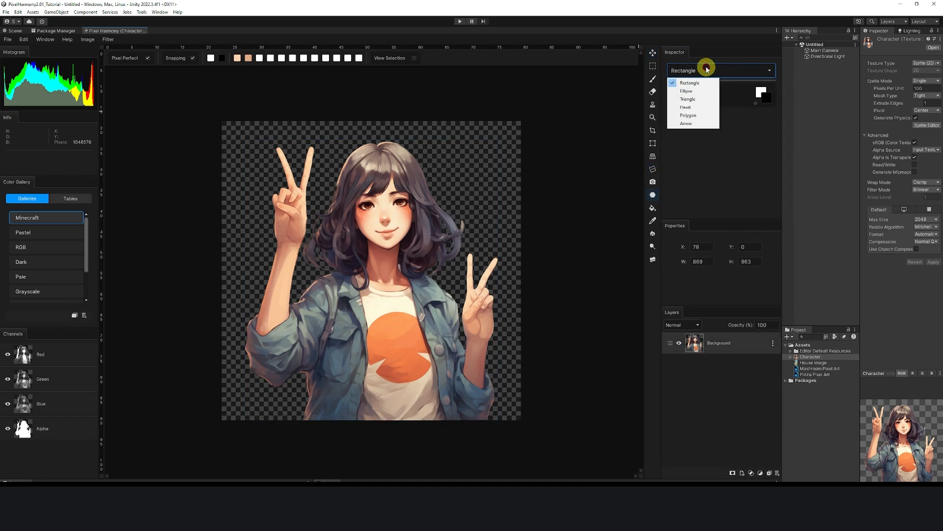
left_click(688, 99)
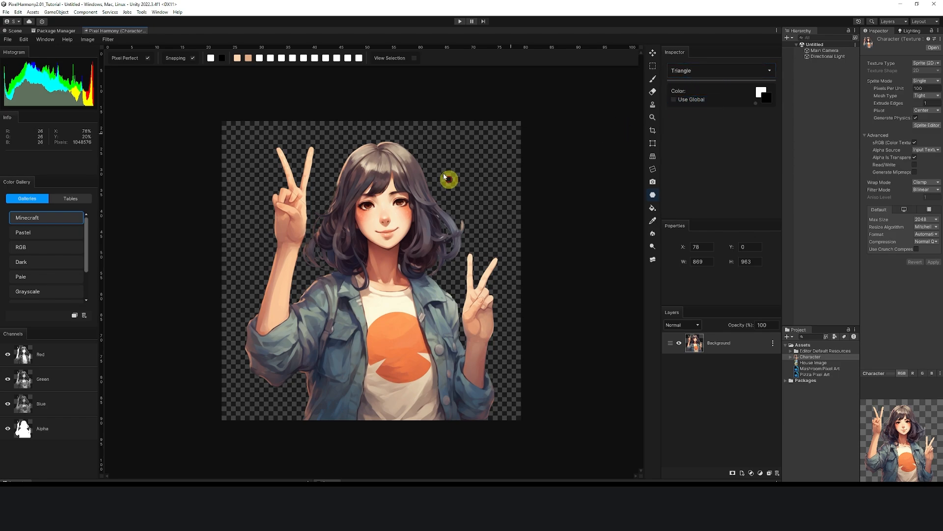
left_click_drag(438, 170, 470, 226)
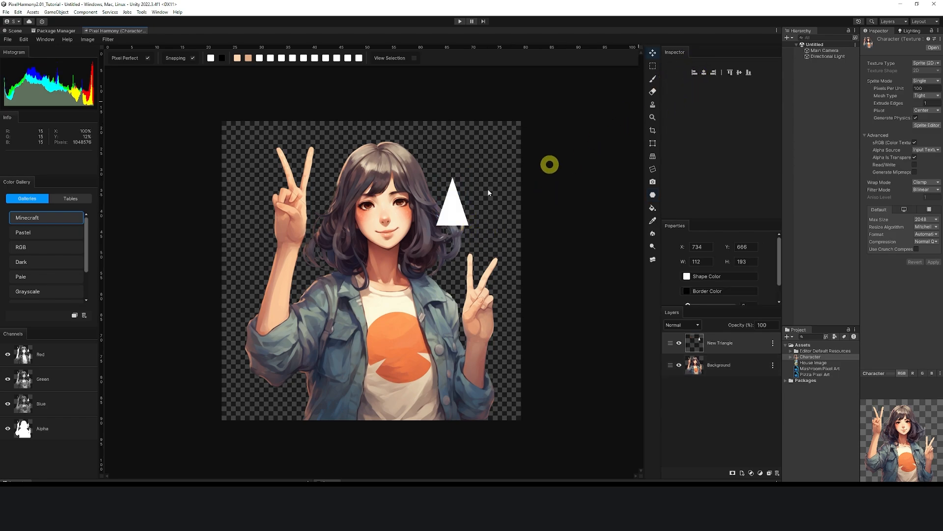
left_click_drag(384, 208, 445, 282)
left_click_drag(513, 284, 413, 249)
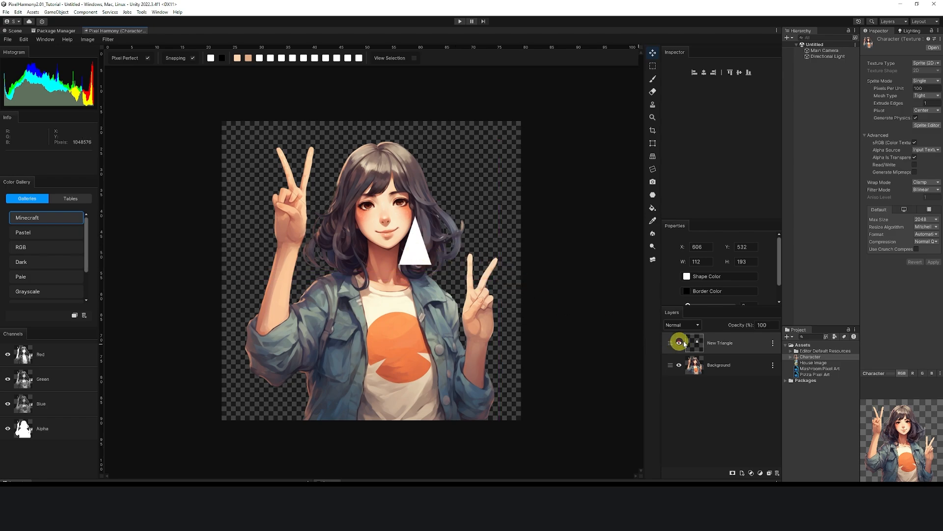
Hide and show the Background layer again, and reselect the triangle layer
left_click(739, 365)
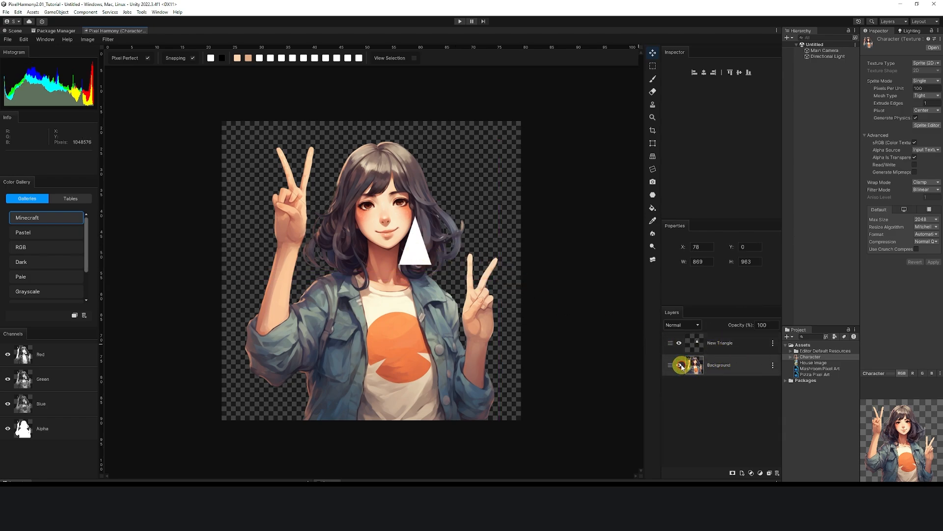
left_click(679, 365)
left_click(679, 365)
left_click(740, 343)
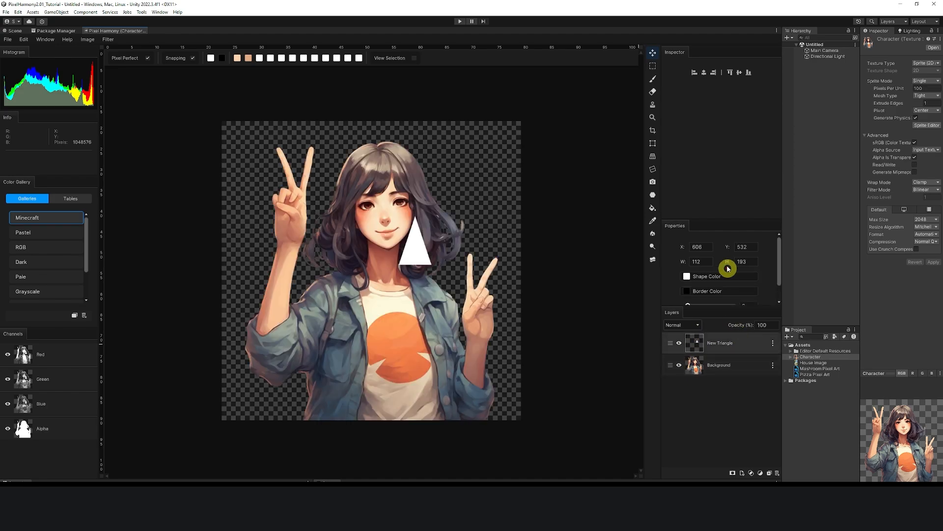
Fill a new layer above the triangle with red at tolerance 100, and toggle that layer's visibility off and on
left_click(653, 207)
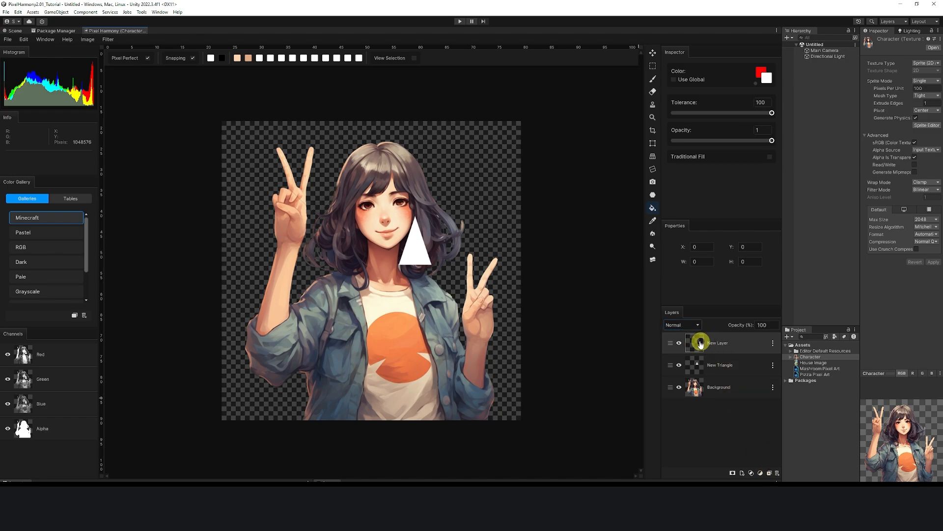
left_click(488, 200)
left_click(671, 343)
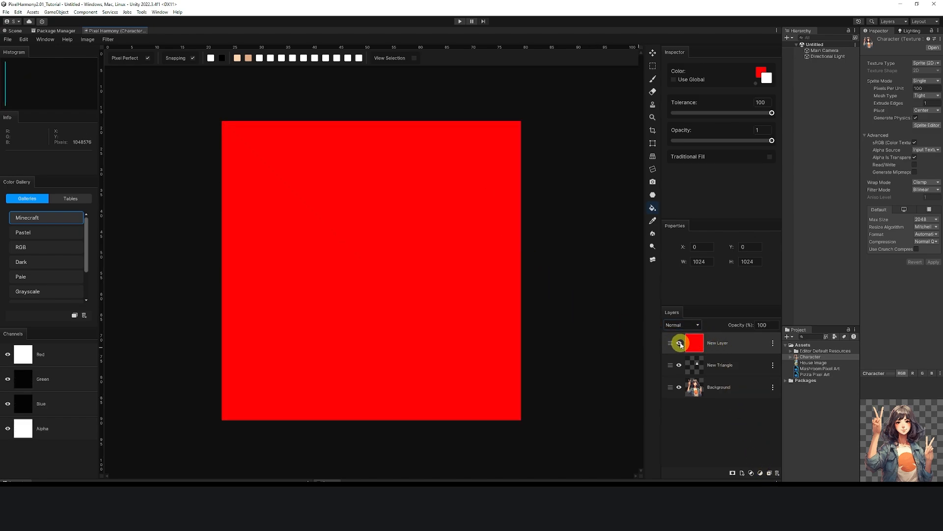
left_click(680, 343)
left_click(680, 343)
left_click(753, 343)
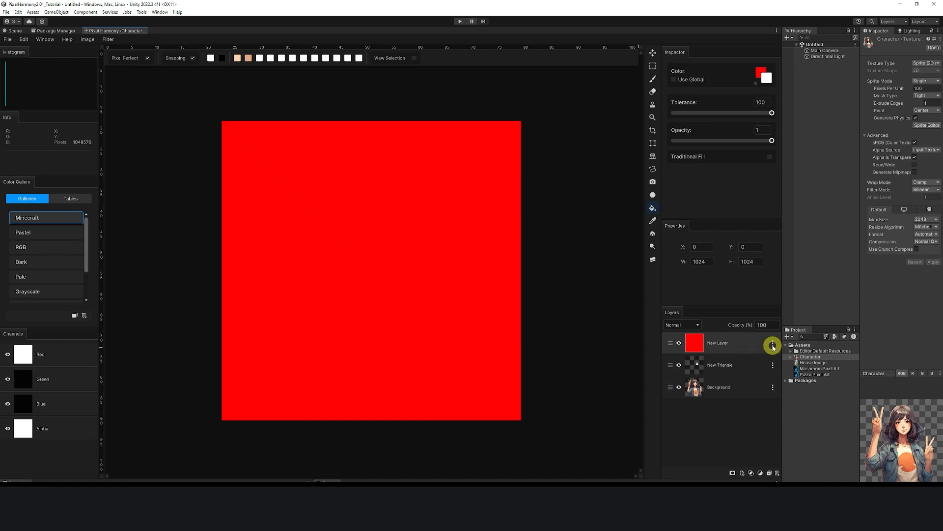
Remove the red layer and the triangle layer, keeping only the Background layer
left_click(772, 344)
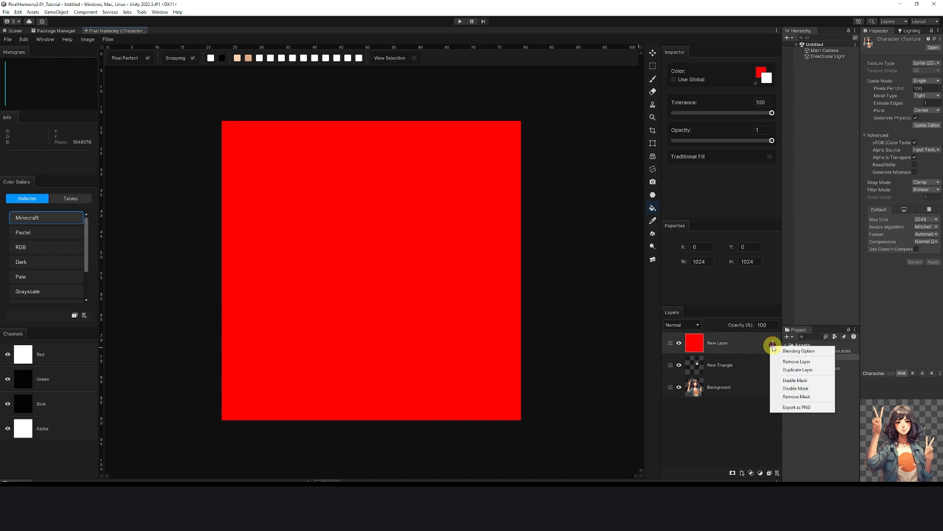
left_click(806, 363)
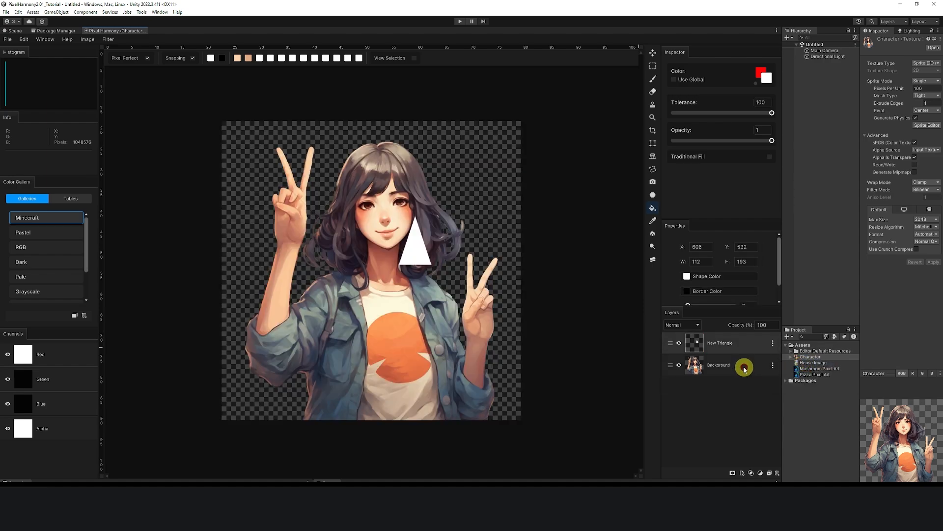
left_click(773, 343)
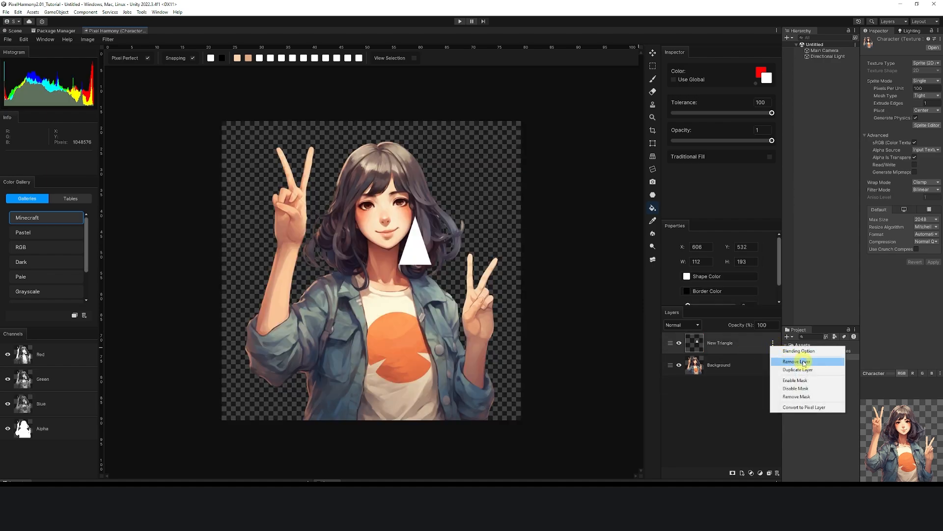
left_click(804, 362)
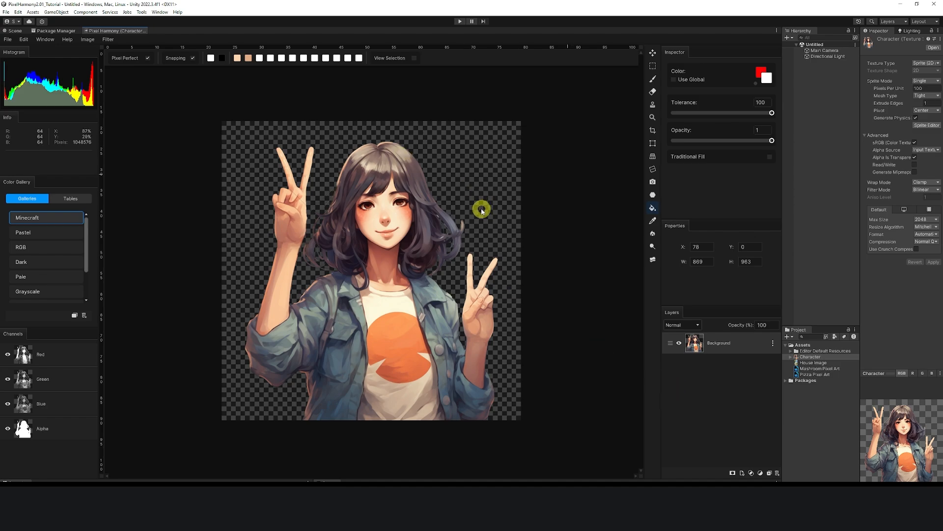
Examine the Eyedropper, Dodge, Burn and Sponge tools and their brush settings over the character's neck and shirt
left_click(652, 221)
left_click(654, 234)
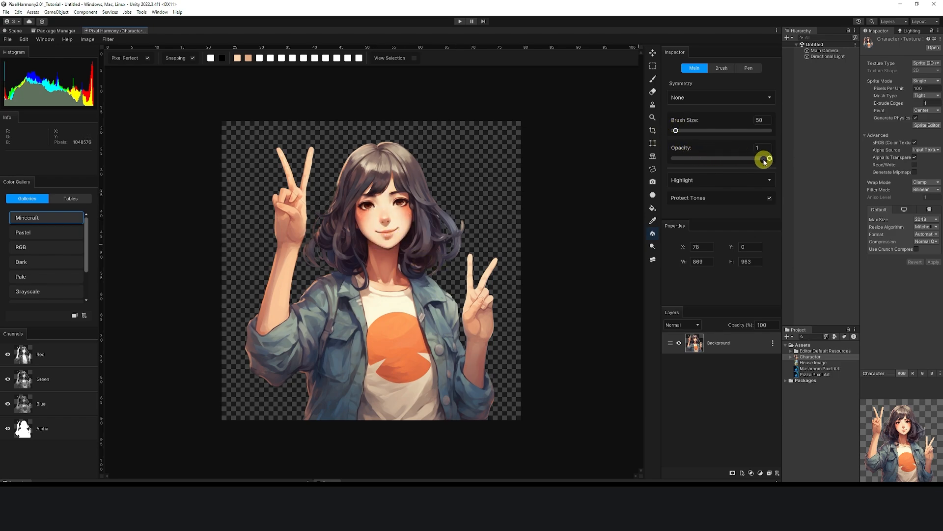
left_click(654, 247)
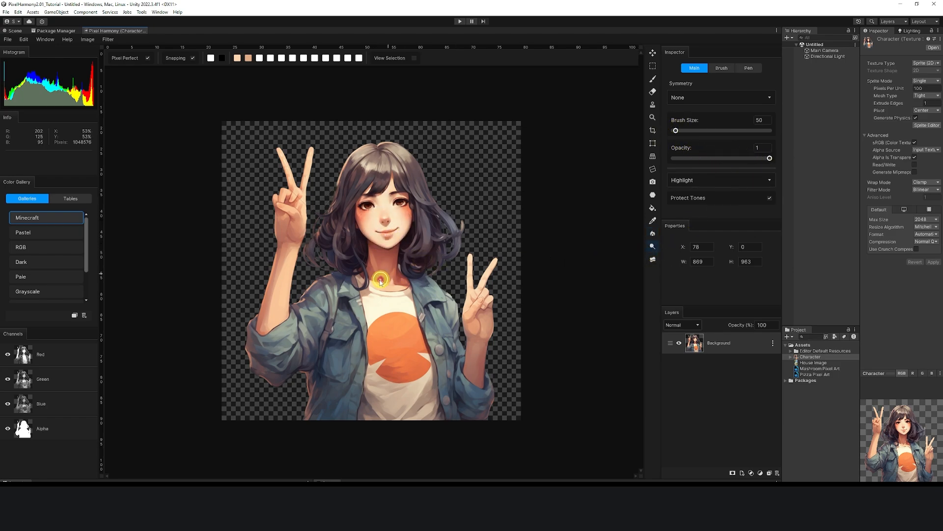
left_click_drag(381, 279, 400, 290)
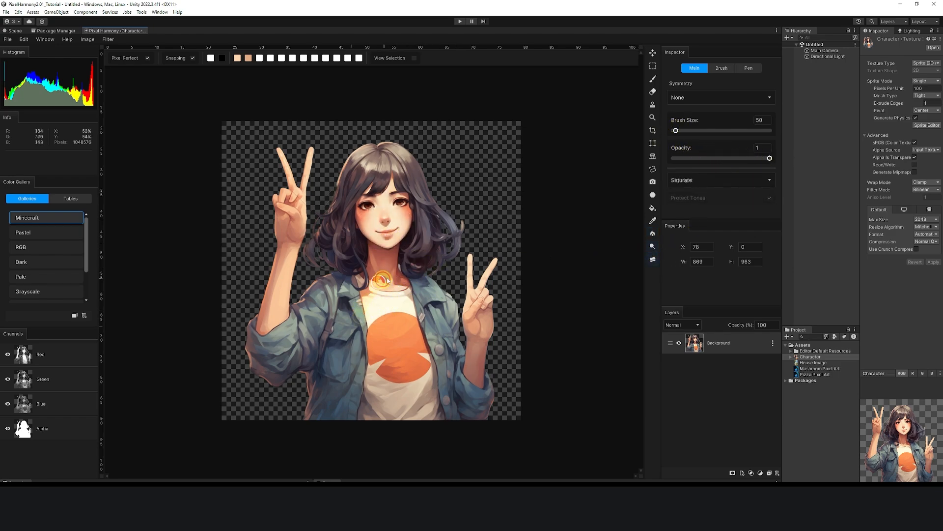
left_click_drag(382, 279, 399, 308)
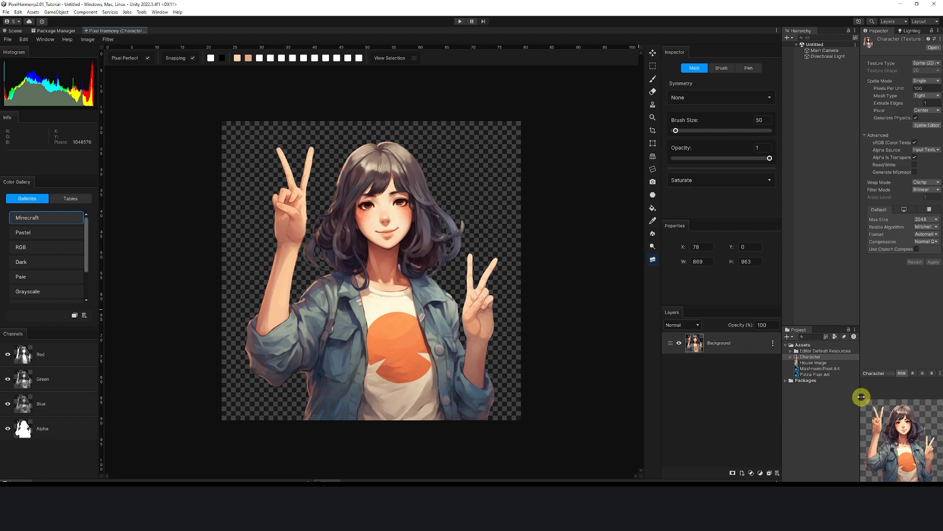
Insert House Image.png from the project assets into the canvas and place its layer beneath the character's Background layer
left_click_drag(440, 253, 438, 274)
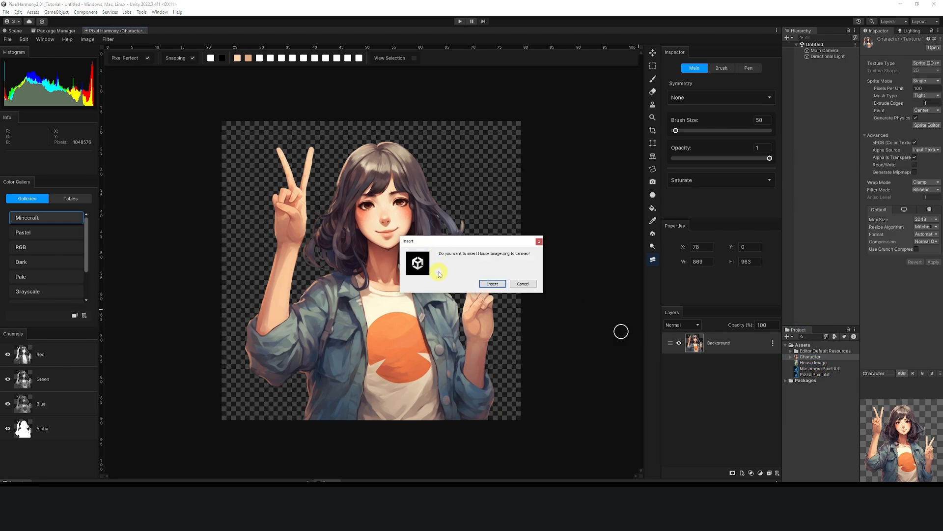
left_click(493, 284)
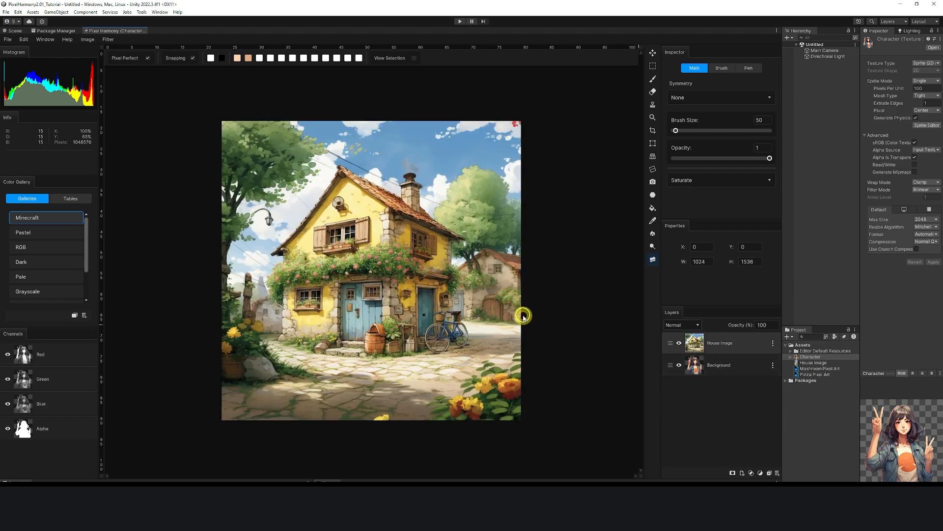
left_click_drag(673, 330, 685, 338)
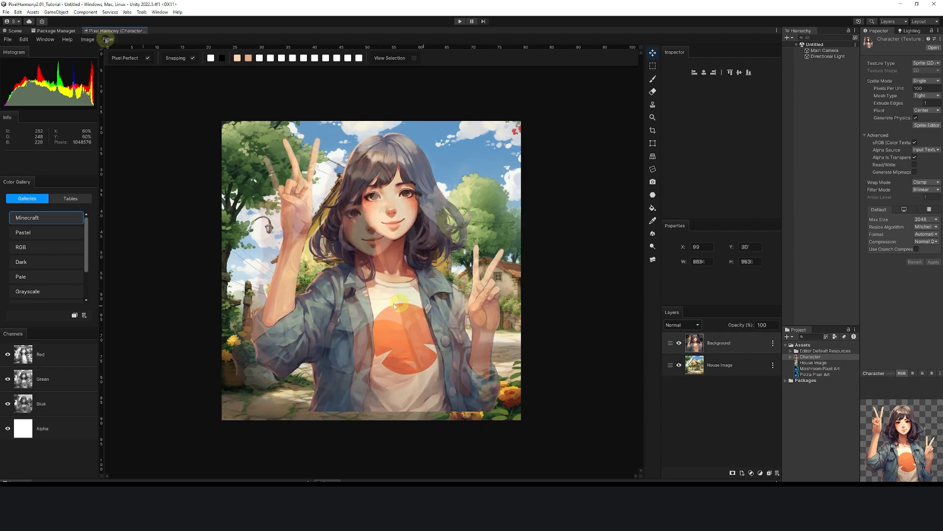
Look through the available filter categories, including Pixelate, Distortion and the experimental Generation filters
left_click(105, 39)
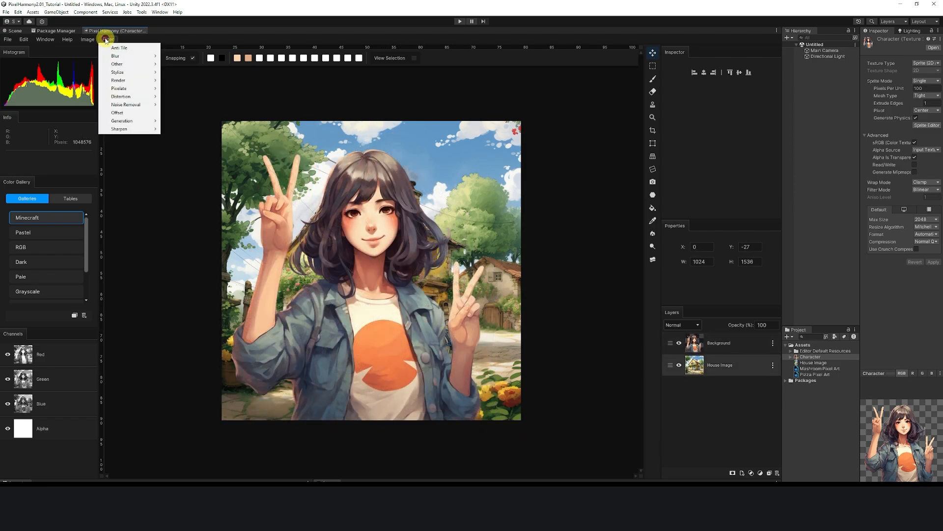
mouse_move(134, 65)
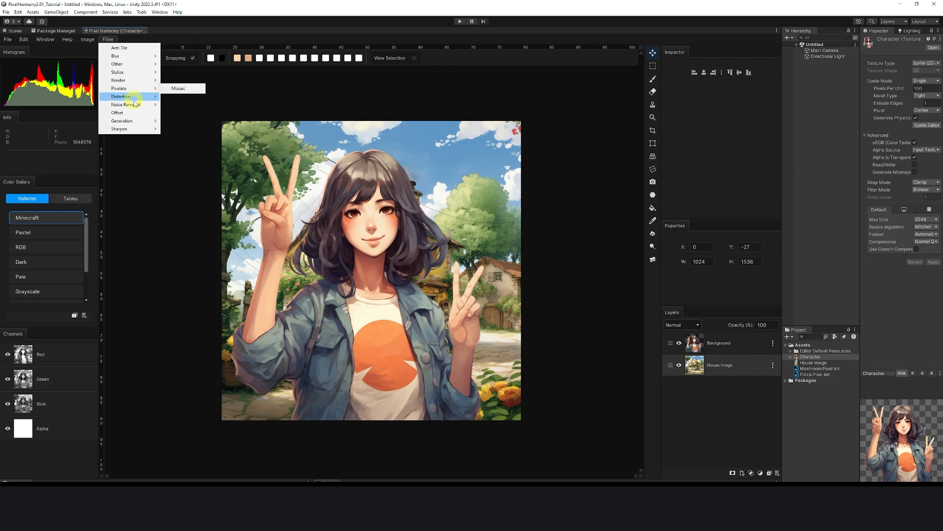
mouse_move(130, 121)
mouse_move(186, 121)
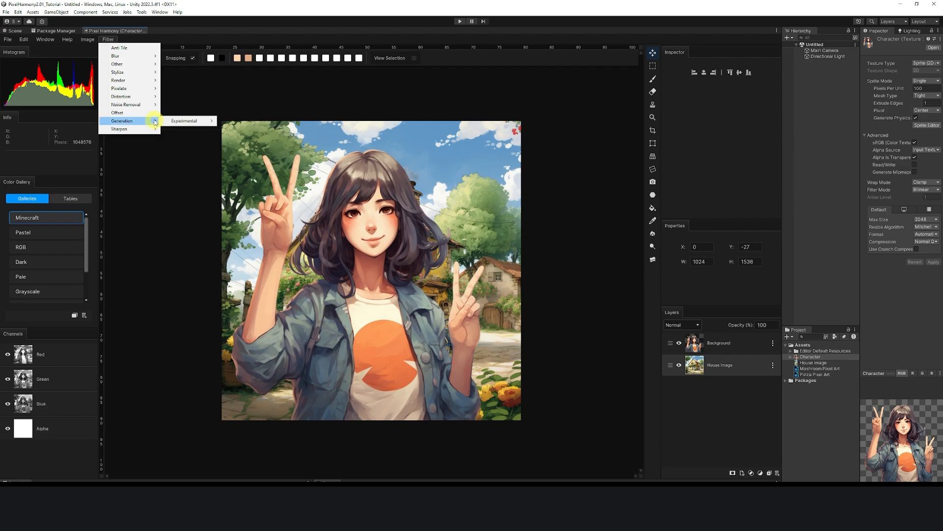
Apply a Gaussian Blur with radius 0.044 to the House Image layer
left_click(737, 362)
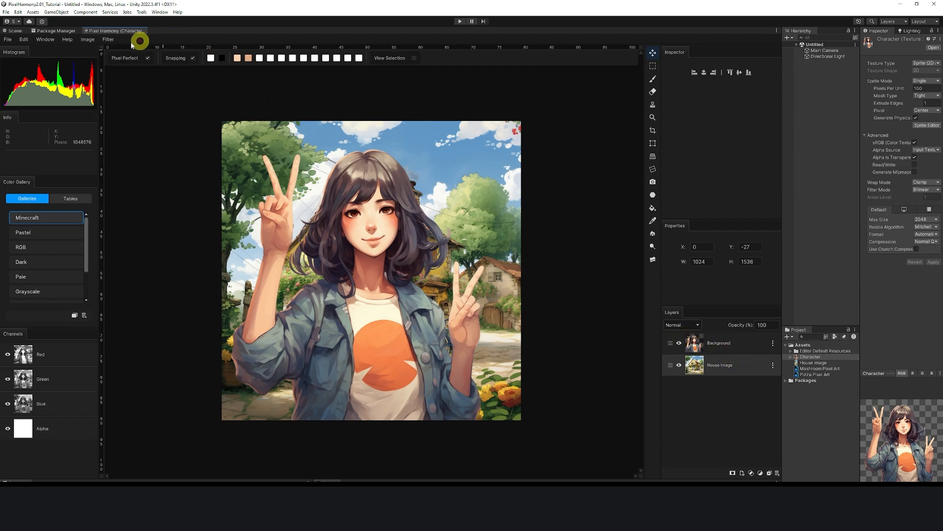
left_click(107, 39)
left_click(194, 73)
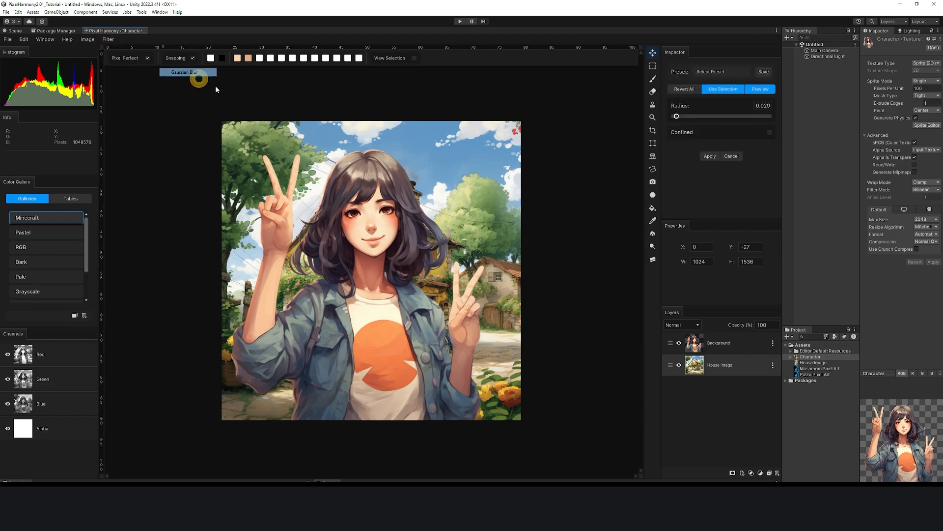
left_click(677, 116)
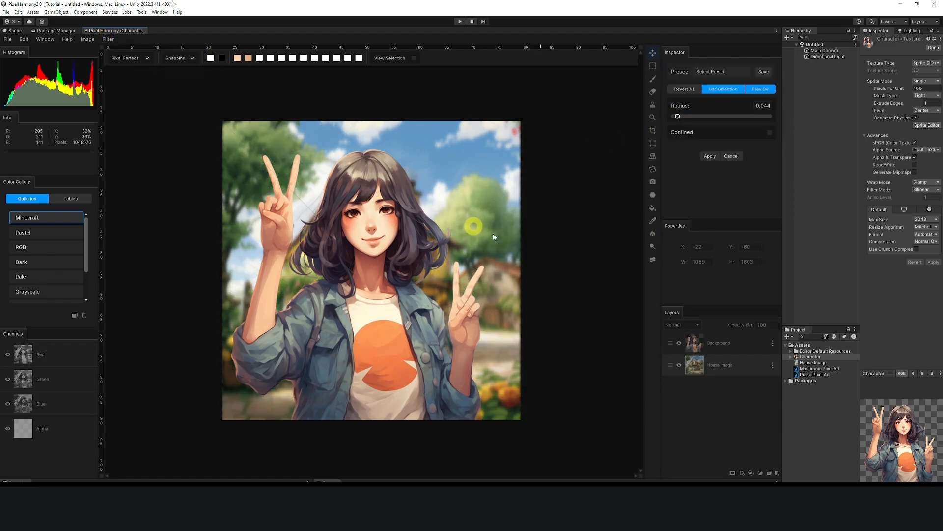
left_click(710, 157)
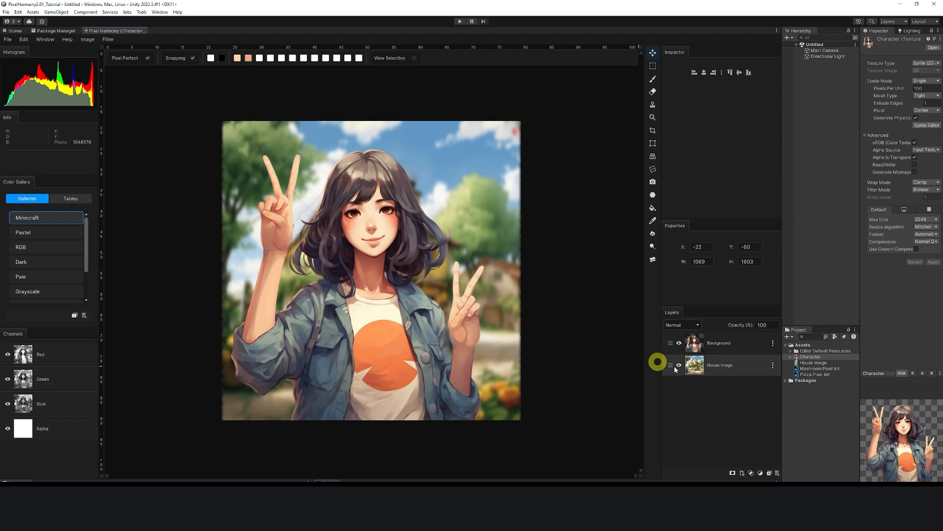
Move the character on its Background layer to about X 46, Y -82, and duplicate that layer
left_click(735, 341)
mouse_move(376, 275)
left_mouse_down()
mouse_move(374, 297)
mouse_move(381, 288)
left_mouse_up()
left_click(773, 343)
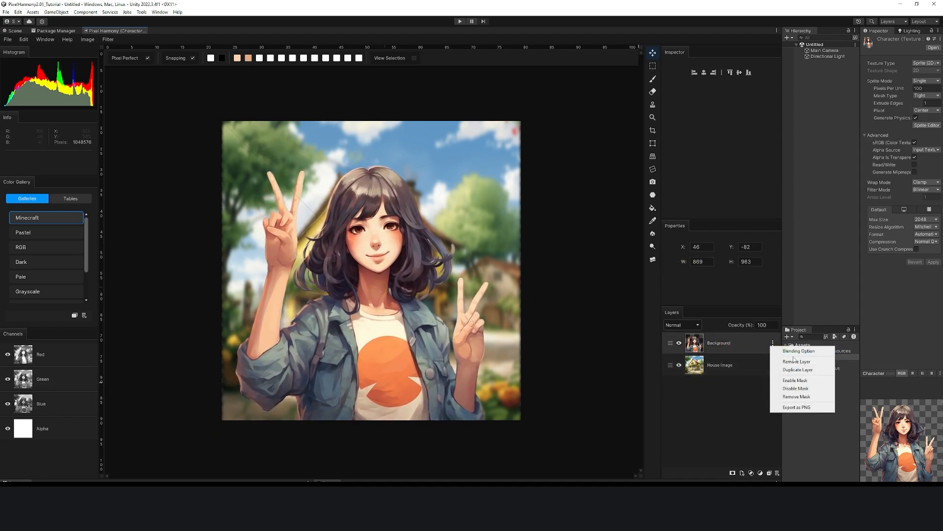
left_click(797, 369)
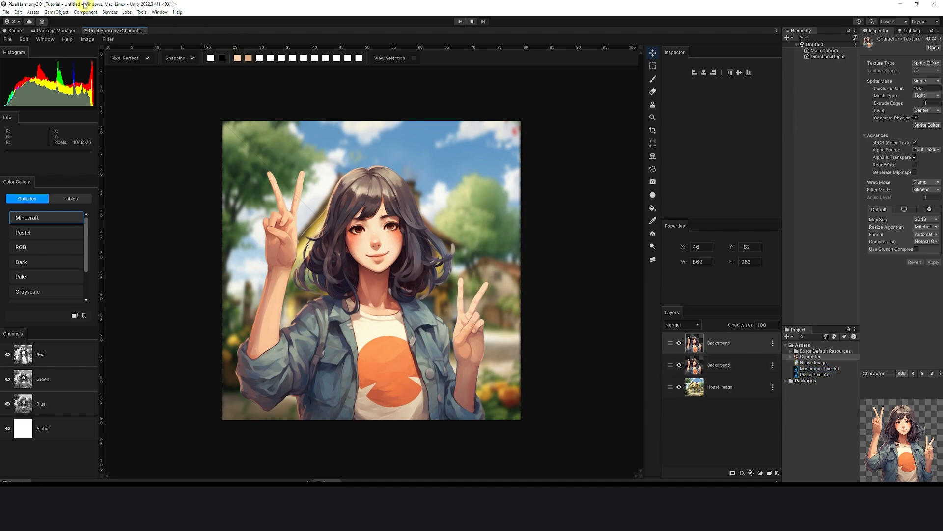
Fill the character on the upper duplicate Background layer with solid black at opacity 1 using the Color Fill filter
left_click(88, 40)
mouse_move(106, 55)
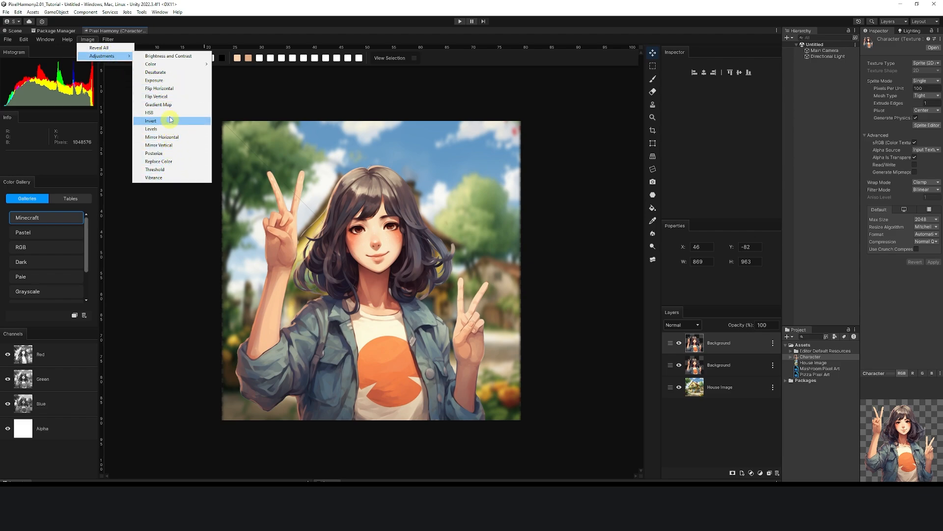
left_click(108, 39)
mouse_move(134, 83)
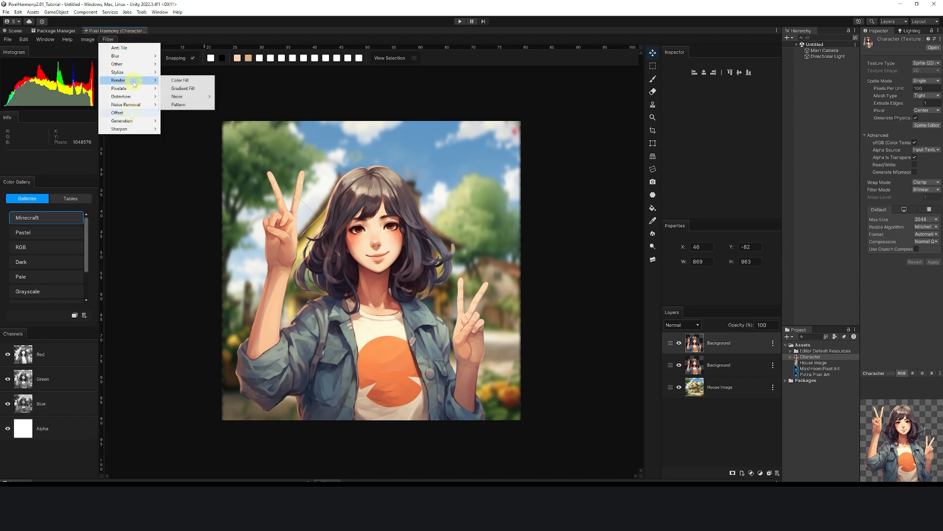
left_click(180, 80)
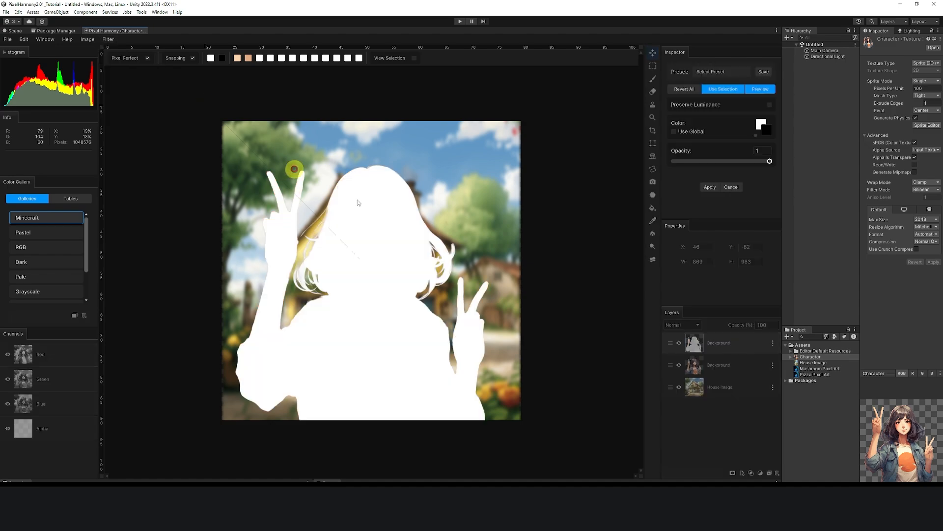
left_click(762, 129)
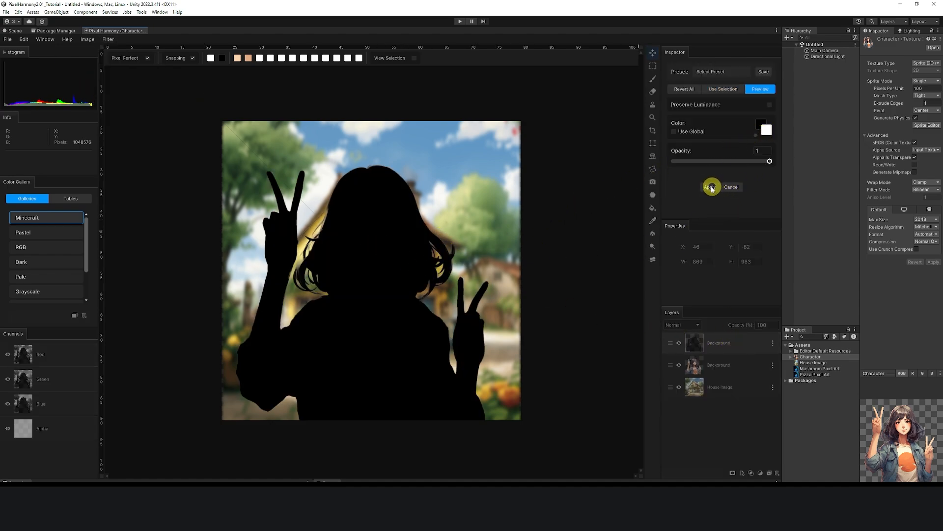
left_click(711, 187)
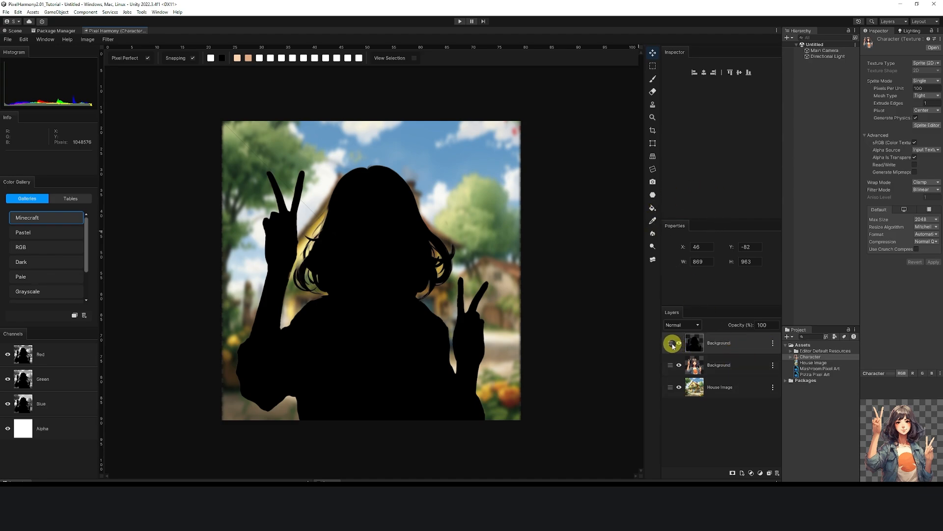
Move the black silhouette layer beneath the character layer, enlarge it to about 915 × 993 and shift it to about X 23, Y -112
left_click_drag(673, 345, 671, 376)
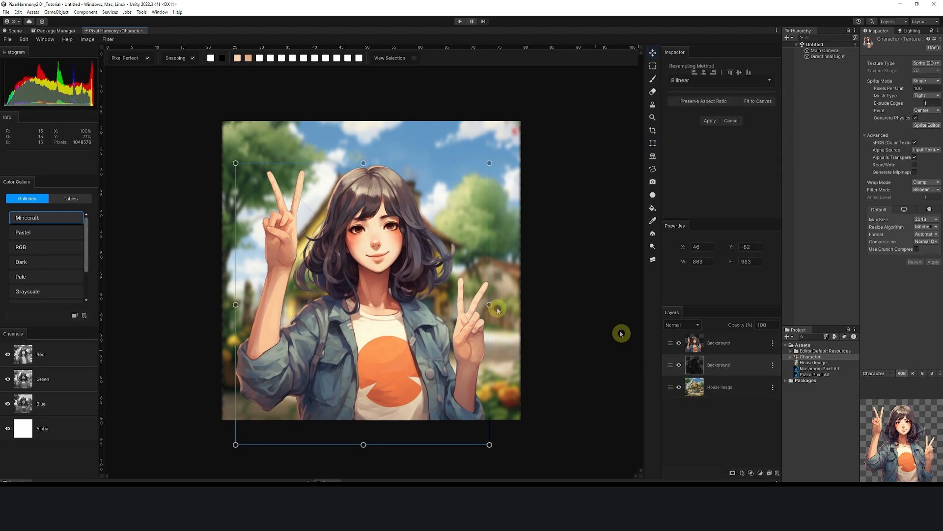
left_click_drag(489, 163, 497, 154)
left_click_drag(392, 253, 385, 261)
key("Return")
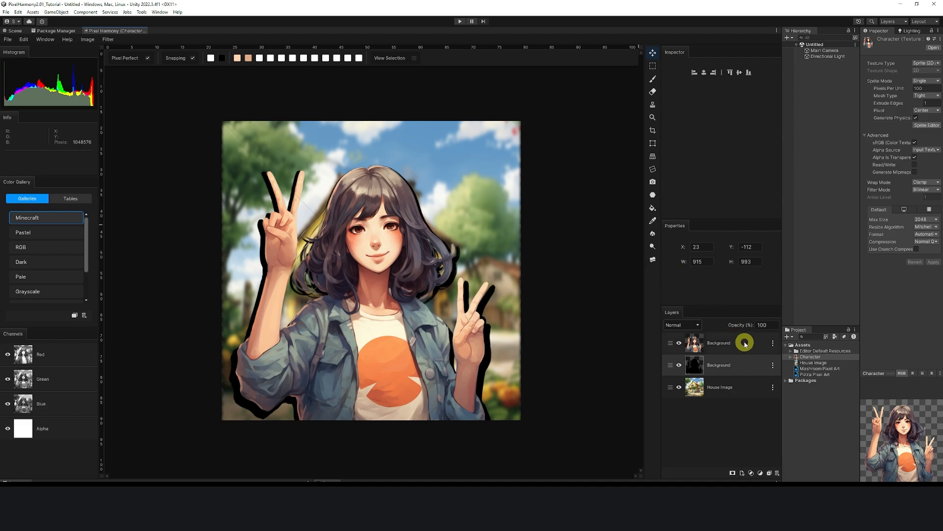
Set the black silhouette layer's opacity to 25% for a soft shadow behind the character
left_click(772, 326)
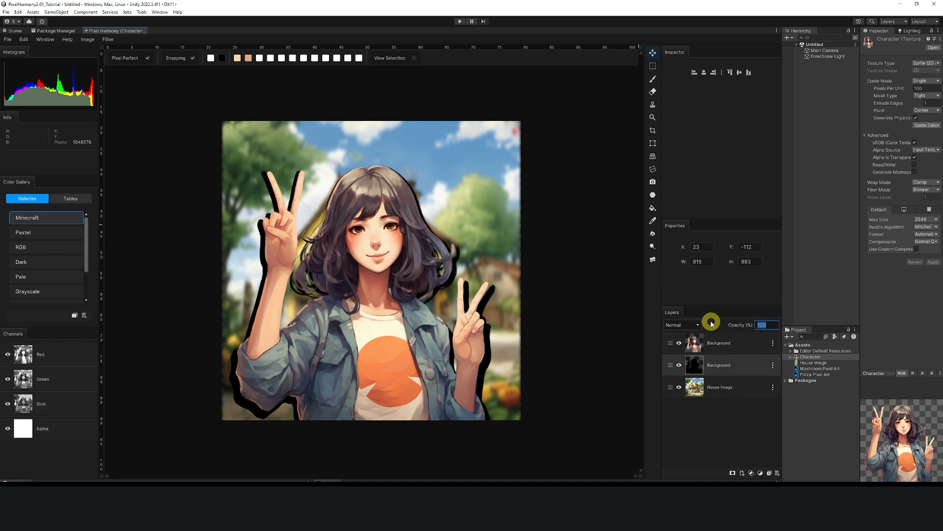
key("Return")
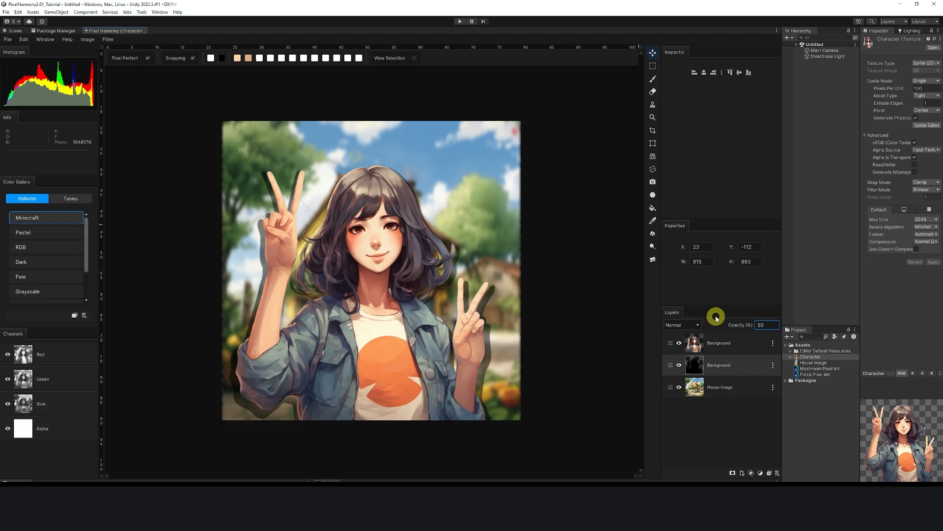
left_click_drag(769, 325, 722, 323)
type("25")
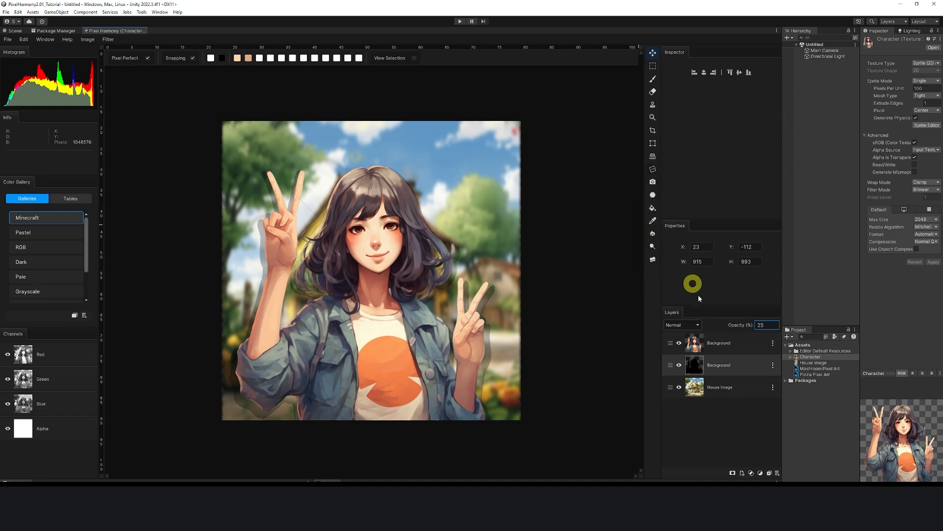
left_click(728, 424)
Examine the export settings and the available file formats for the composite, and leave without exporting
left_click(8, 39)
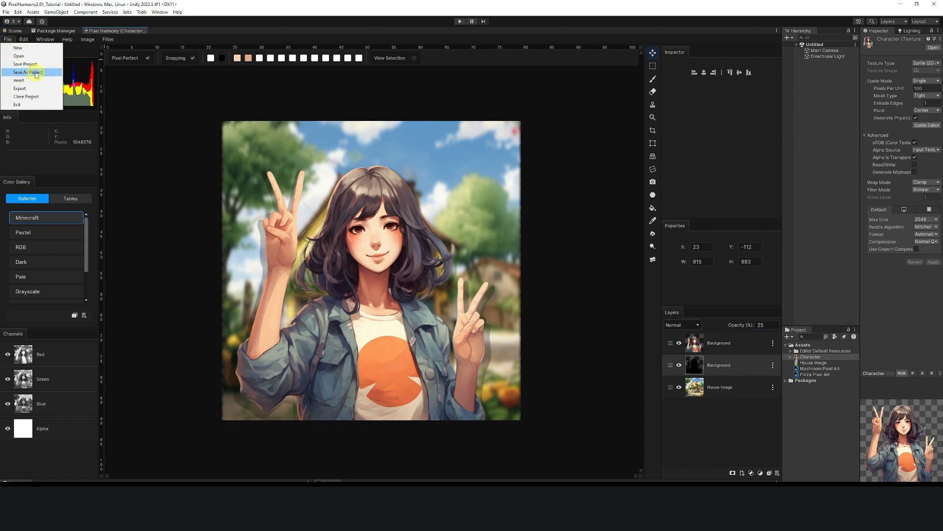
left_click(29, 89)
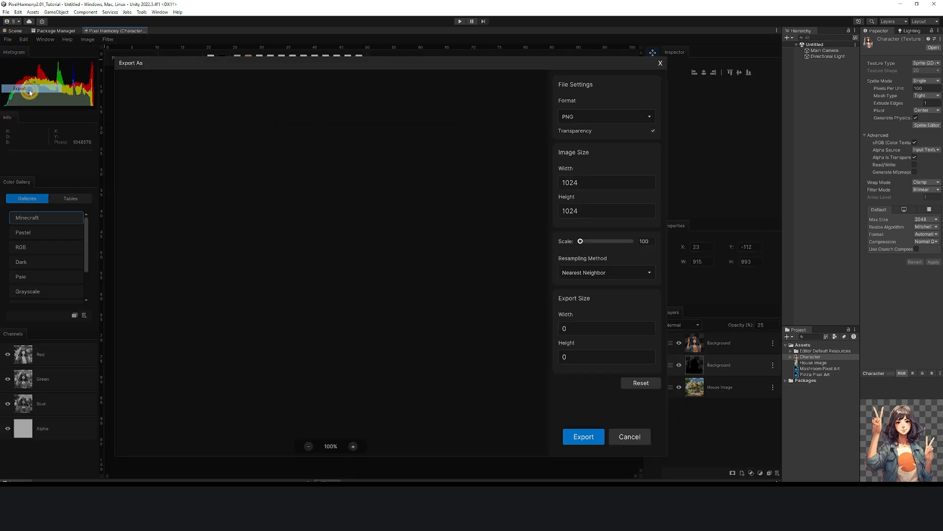
left_click(593, 118)
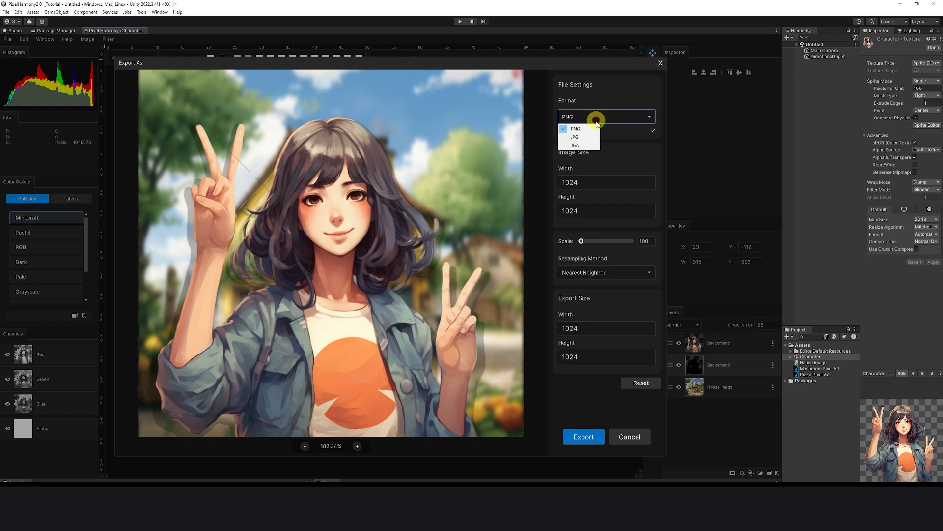
left_click(611, 91)
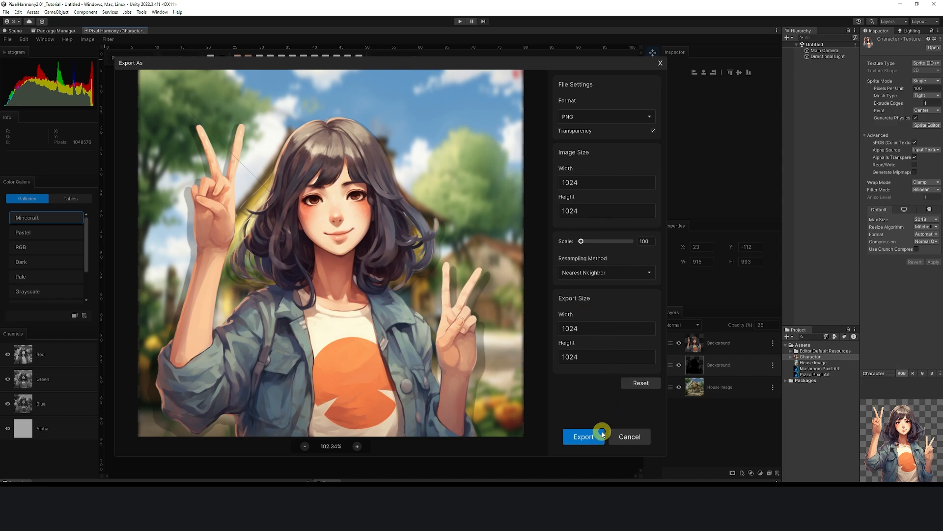
left_click(630, 436)
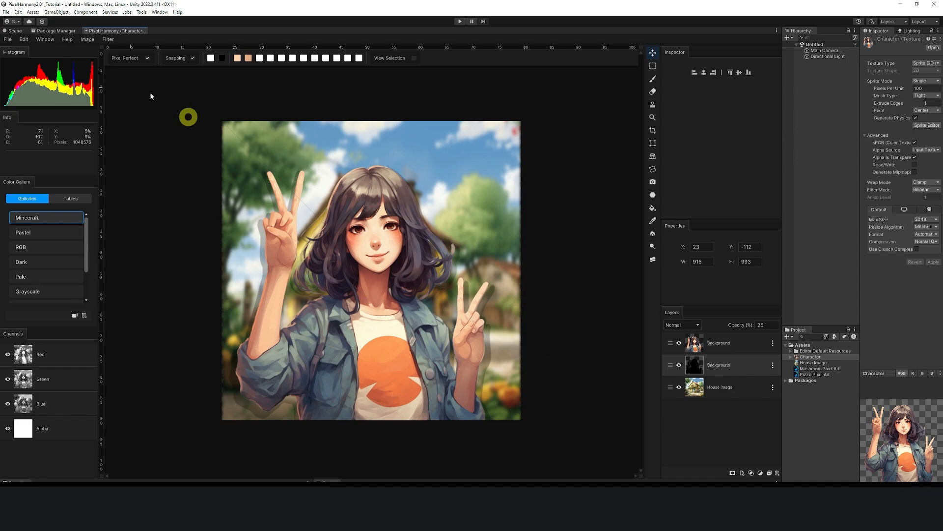
Close the current project and open Pizza Pixel Art.phf from the project's Assets folder
left_click(7, 39)
left_click(19, 56)
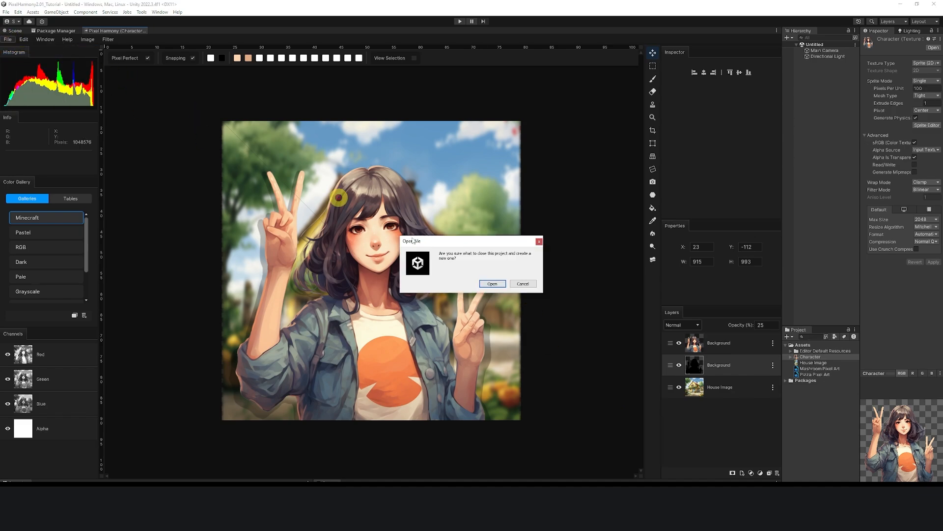
left_click(496, 286)
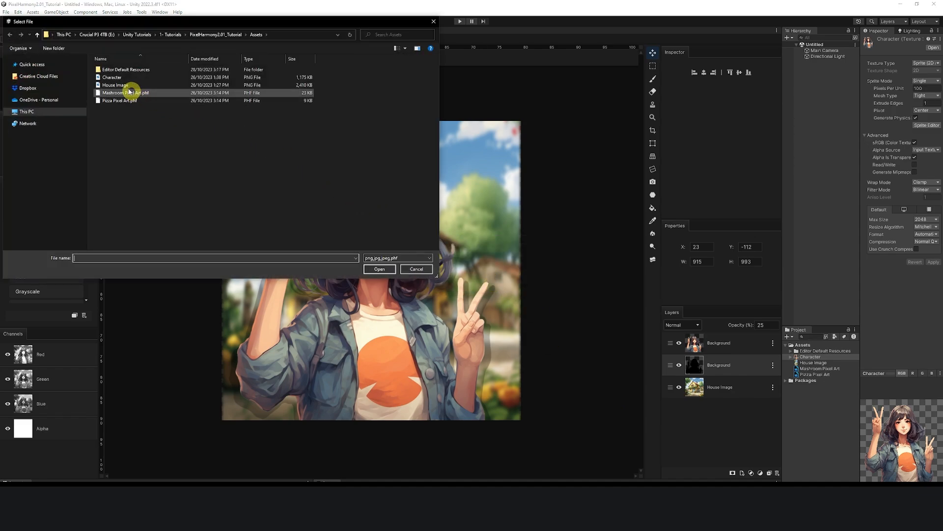
double_click(114, 101)
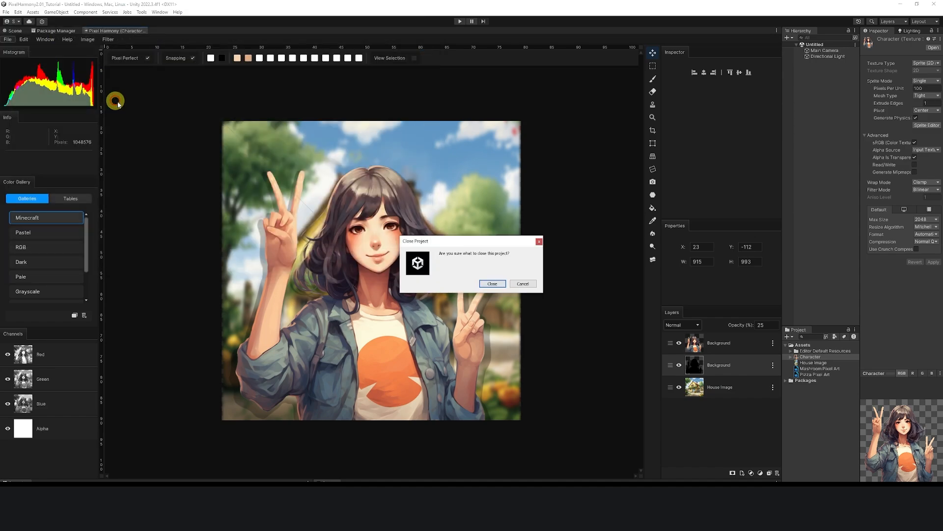
left_click(481, 284)
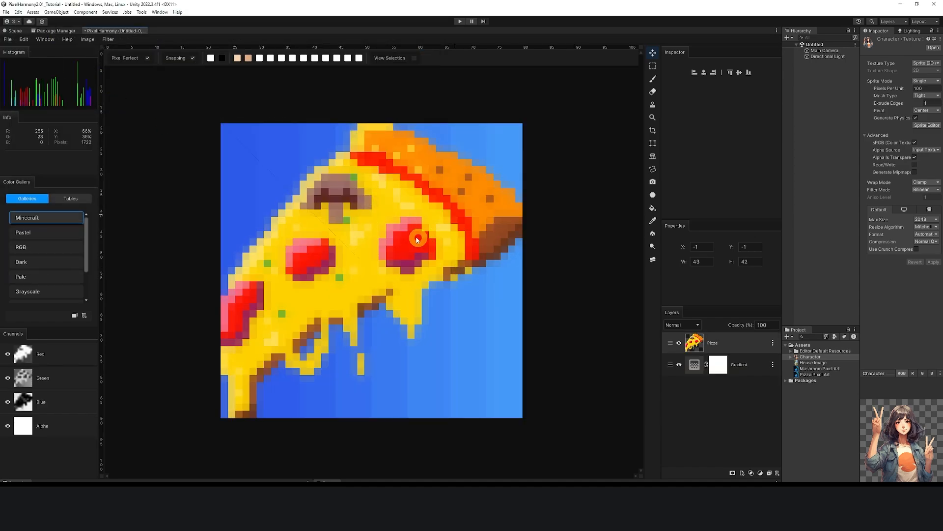
scroll(376, 232, "down", 3, "alt")
scroll(375, 232, "up", 2, "alt")
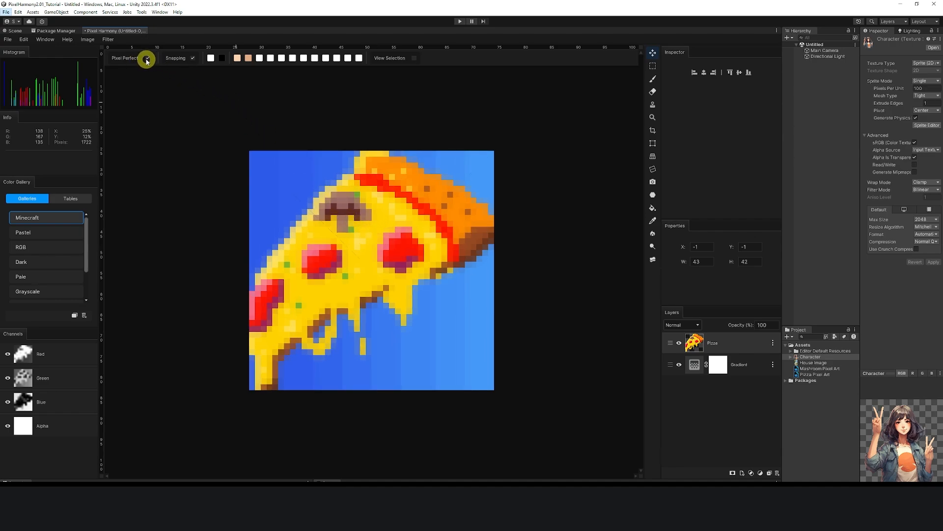
left_click(7, 41)
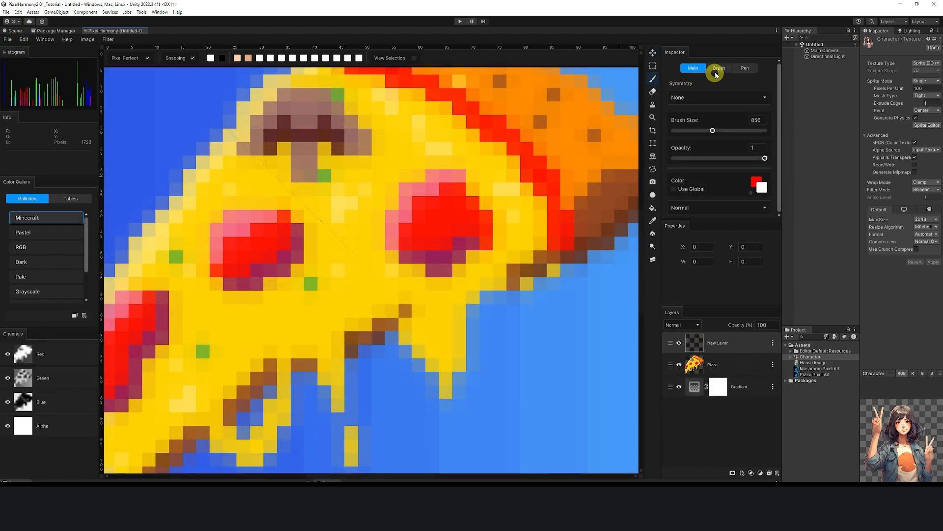
Look through the Brush tool's preset brushes, including Grunge 1, Soft Circle and Blobs
left_click(722, 71)
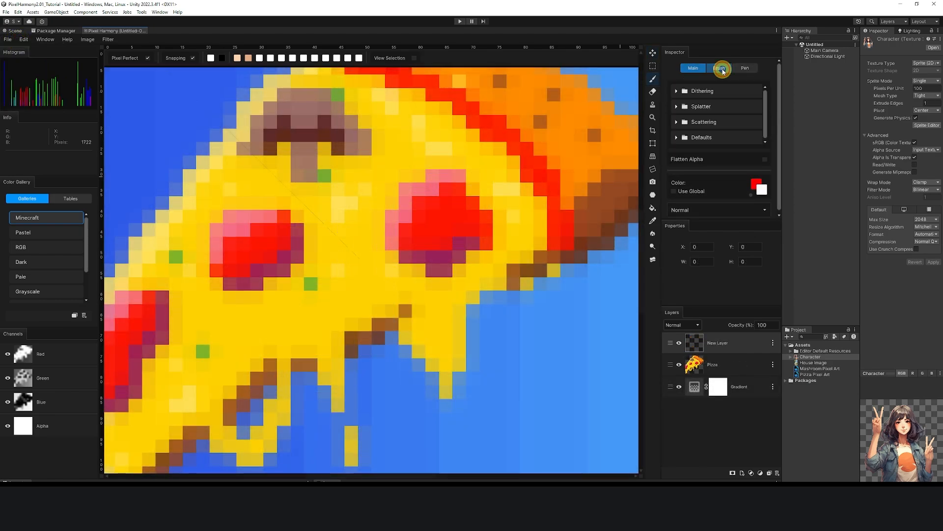
scroll(751, 140, "down", 2)
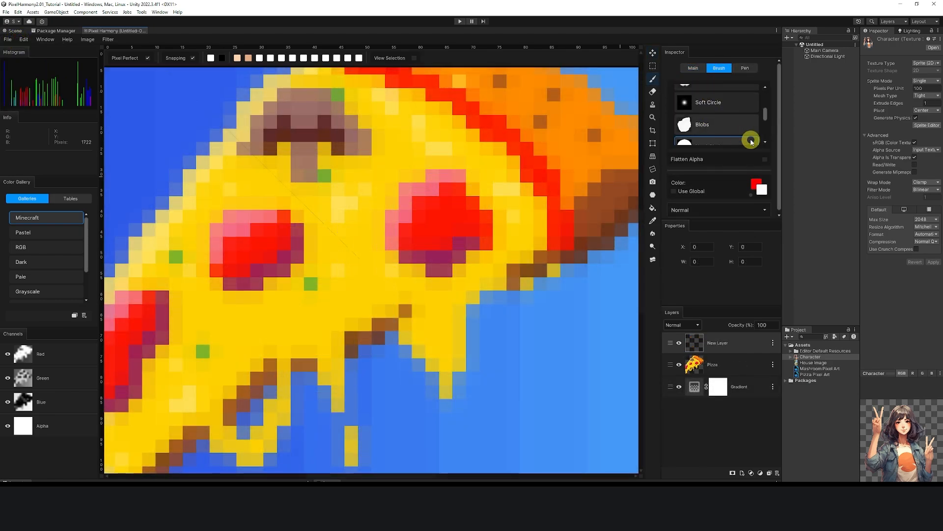
scroll(727, 125, "up", 2)
scroll(729, 126, "down", 1)
scroll(729, 126, "down", 1)
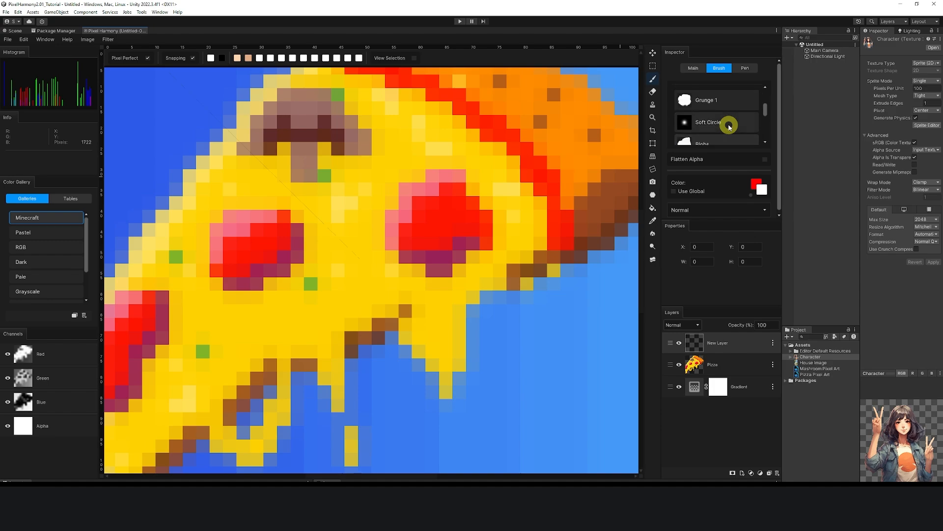
scroll(729, 126, "up", 1)
scroll(722, 125, "down", 1)
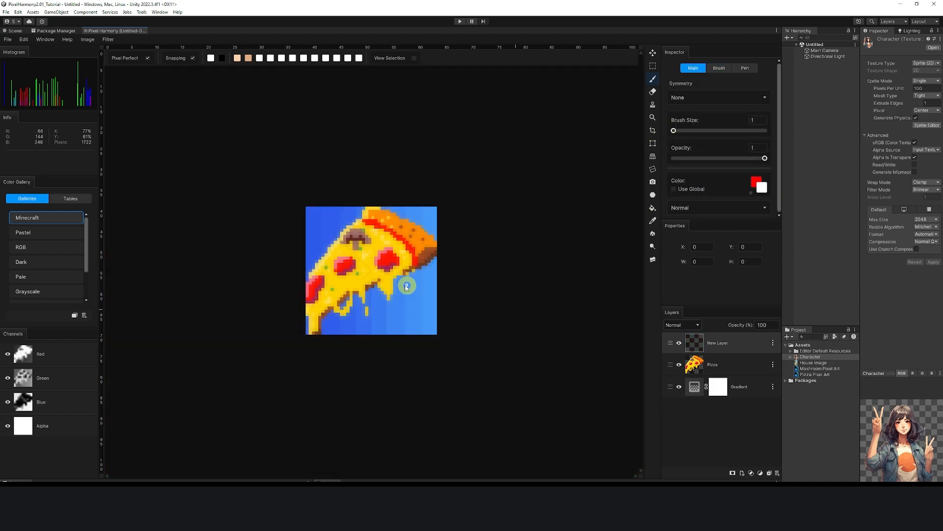
Paint a red line with brush size 1 along the pizza's lower edge and dripping cheese on the new layer
scroll(399, 286, "up", 2)
scroll(398, 286, "up", 4)
scroll(514, 321, "down", 1)
mouse_move(619, 270)
left_mouse_down()
mouse_move(492, 333)
mouse_move(487, 348)
left_mouse_up()
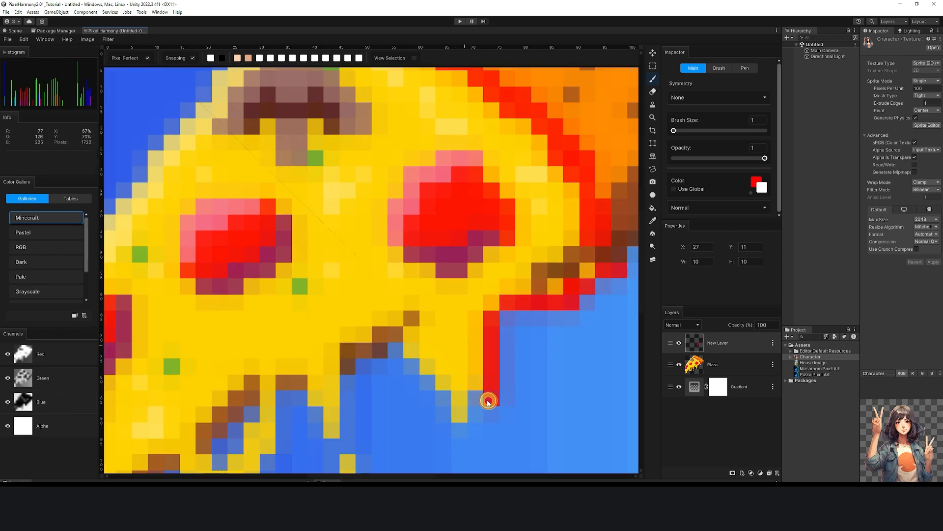
mouse_move(488, 402)
left_mouse_down()
mouse_move(455, 401)
mouse_move(407, 358)
mouse_move(392, 362)
left_mouse_up()
scroll(436, 362, "down", 3)
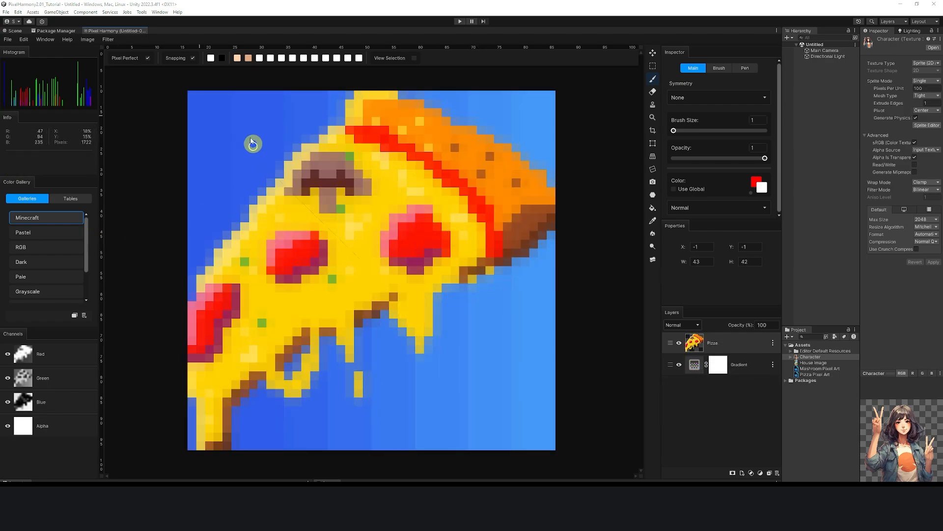
Look through the Brush Creator's brush settings, including the General, Shape and Effects groups, and close it
left_click(45, 40)
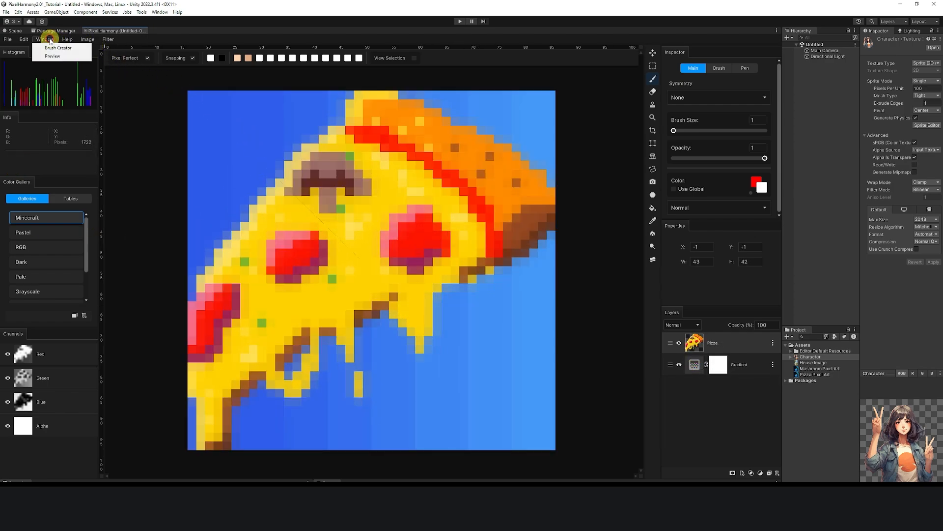
left_click(52, 47)
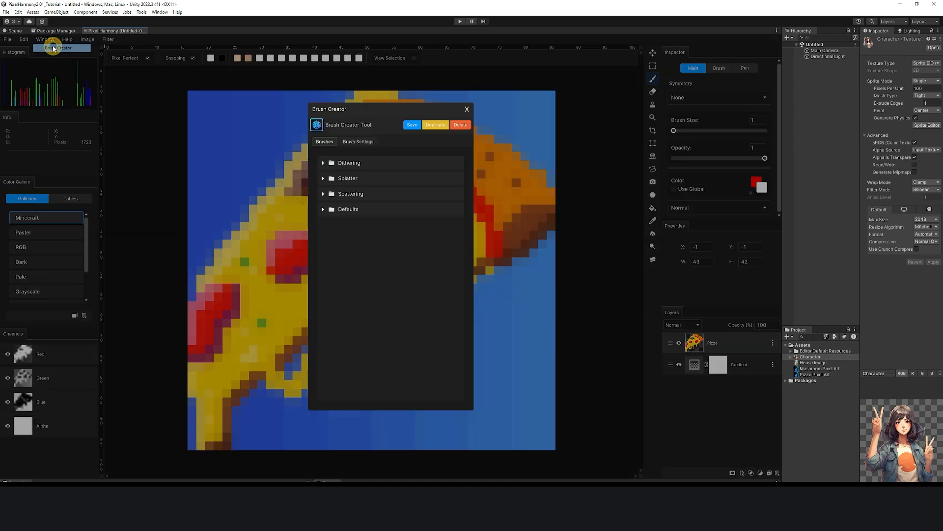
left_click(366, 141)
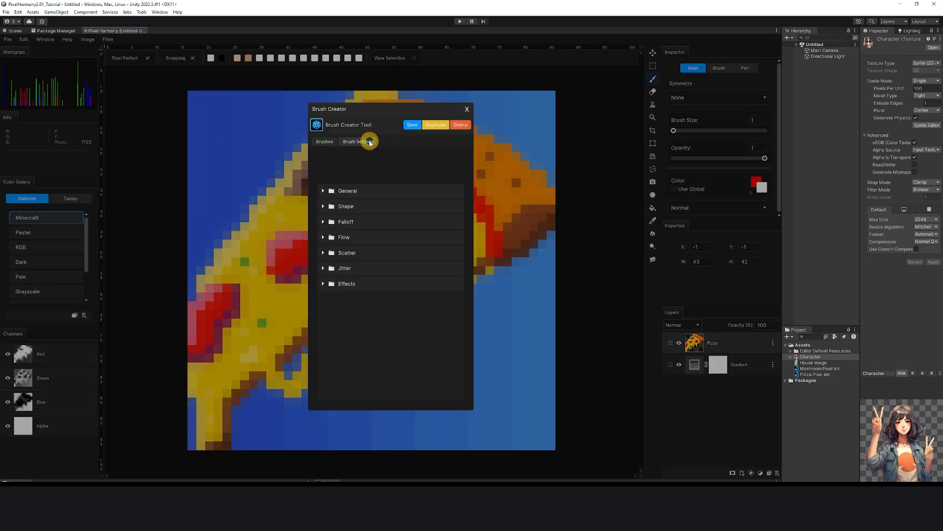
left_click(326, 193)
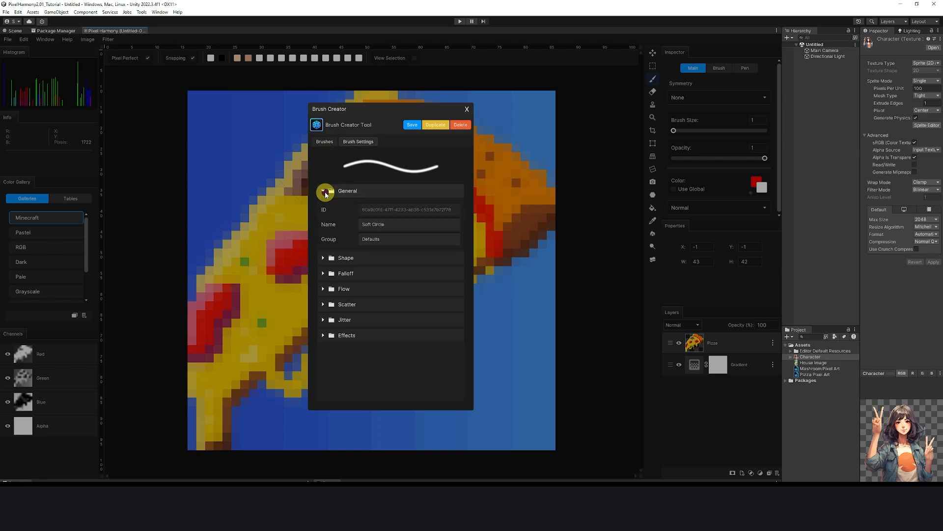
left_click(326, 193)
left_click(323, 208)
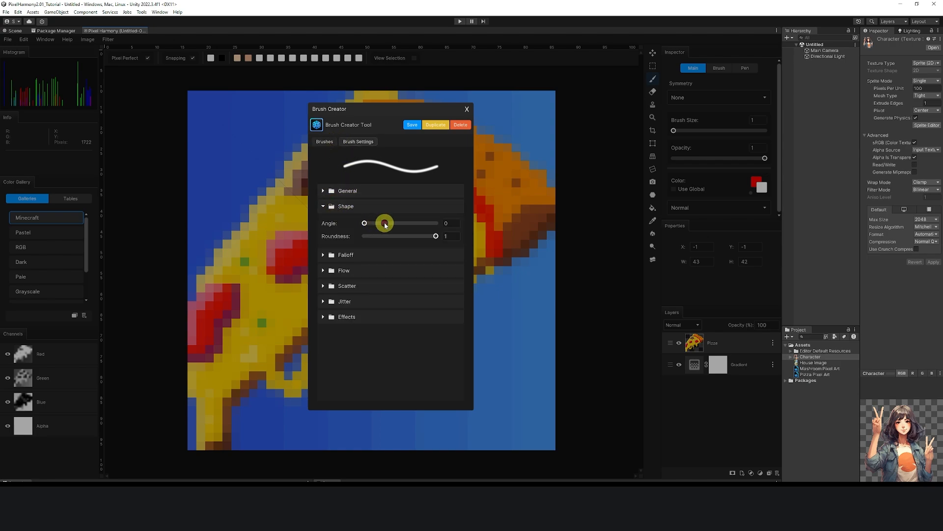
left_click(329, 205)
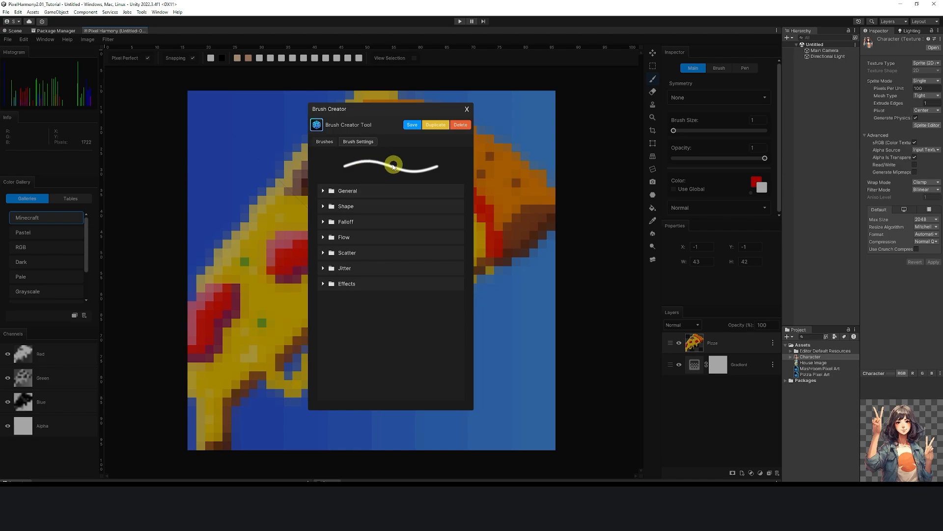
left_click(324, 284)
left_click(324, 284)
left_click(464, 112)
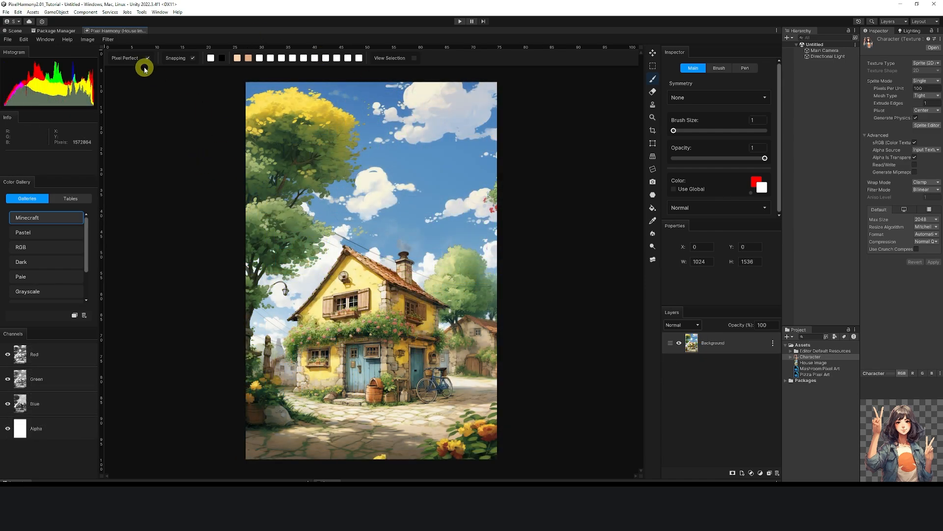
Preview the experimental Normal Map filter on the house image with Shape Recognition 0.805 and Strength 0.76
left_click(66, 40)
mouse_move(139, 121)
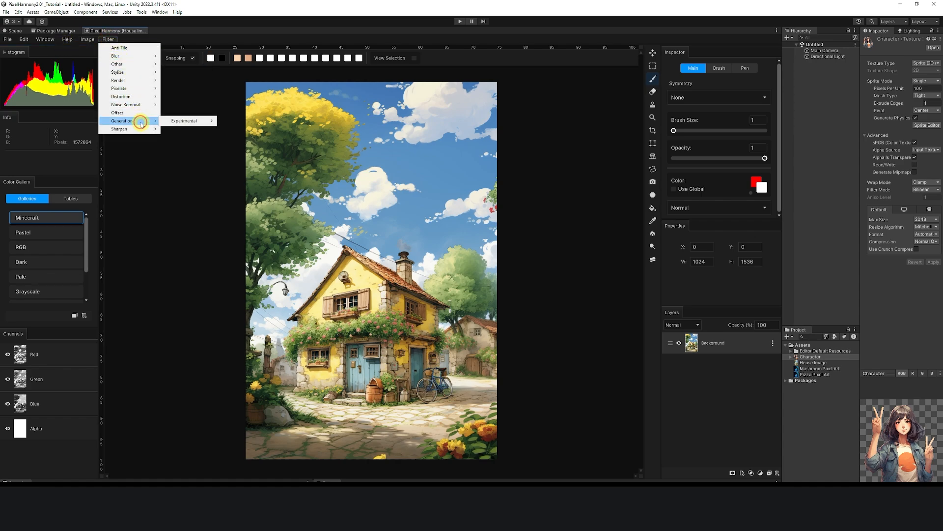
mouse_move(193, 121)
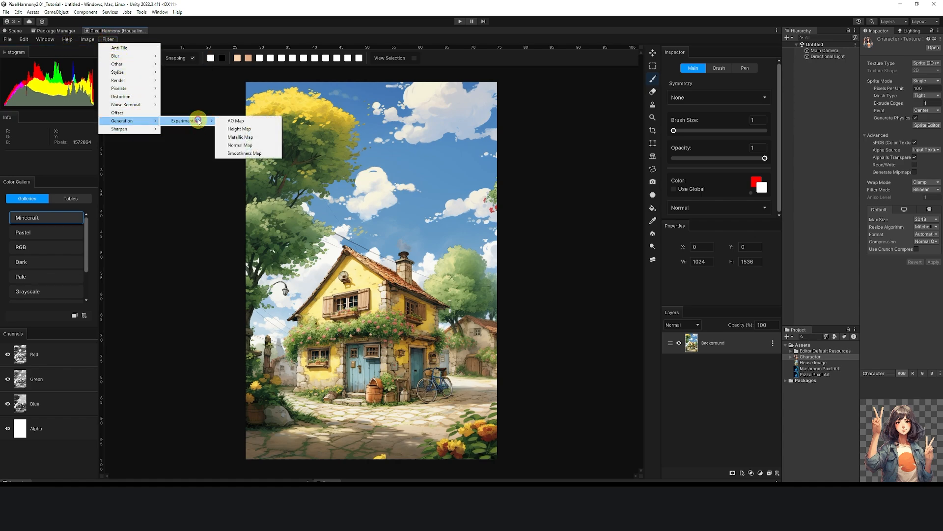
left_click(253, 145)
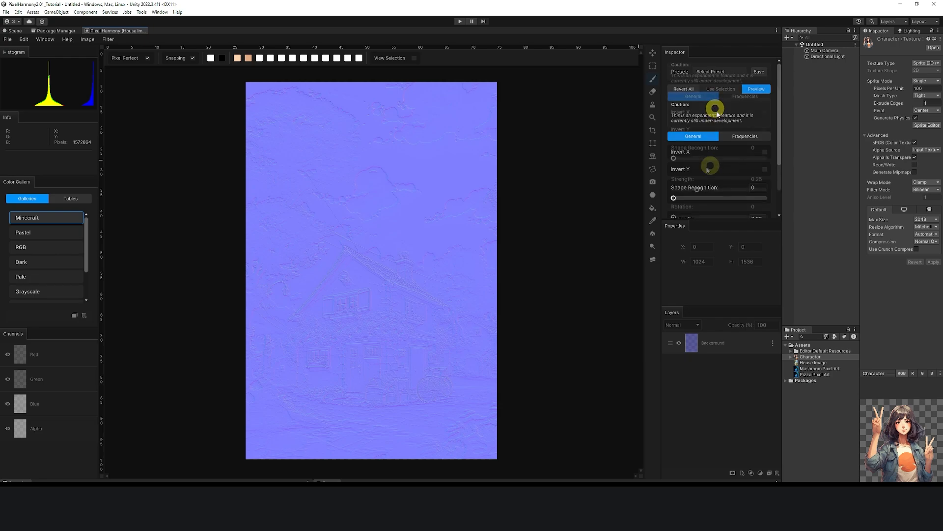
scroll(673, 162, "down", 2)
left_click_drag(684, 160, 749, 162)
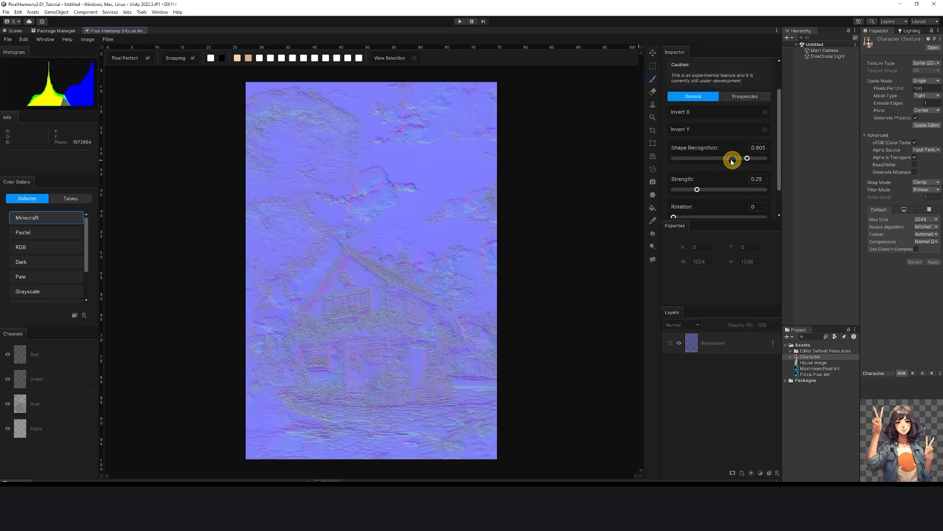
mouse_move(731, 192)
left_mouse_down()
mouse_move(741, 191)
mouse_move(701, 191)
mouse_move(741, 193)
left_mouse_up()
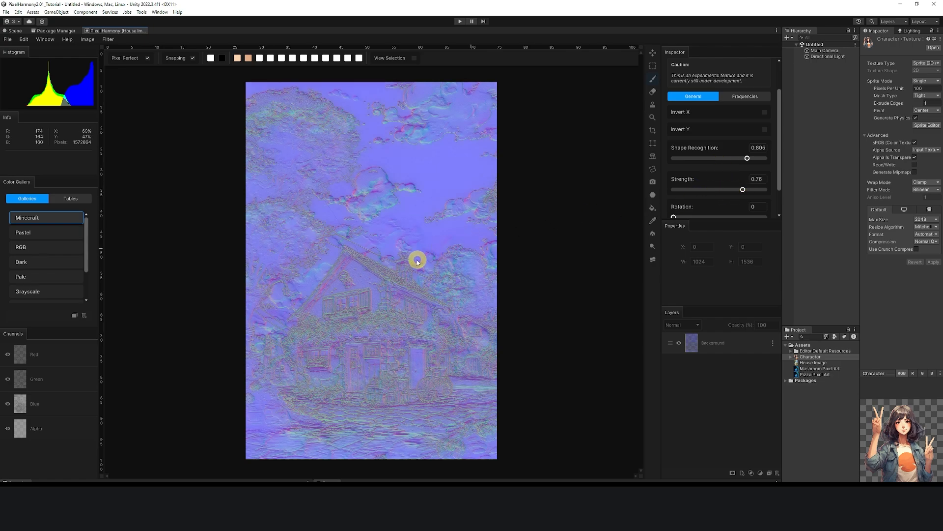
Examine the normal map preview up close, invert its X direction and discard the filter
scroll(375, 290, "down", 2)
scroll(370, 290, "up", 3)
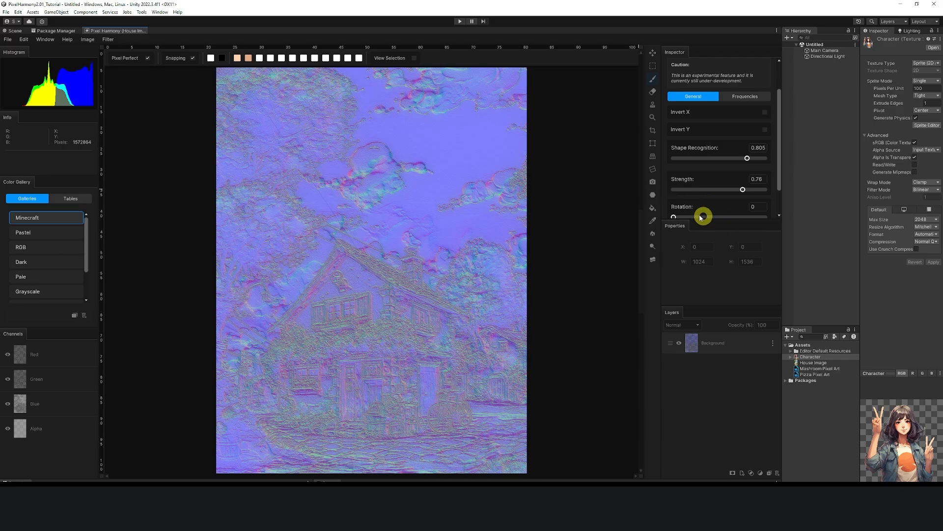
scroll(700, 209, "down", 2)
scroll(705, 175, "up", 3)
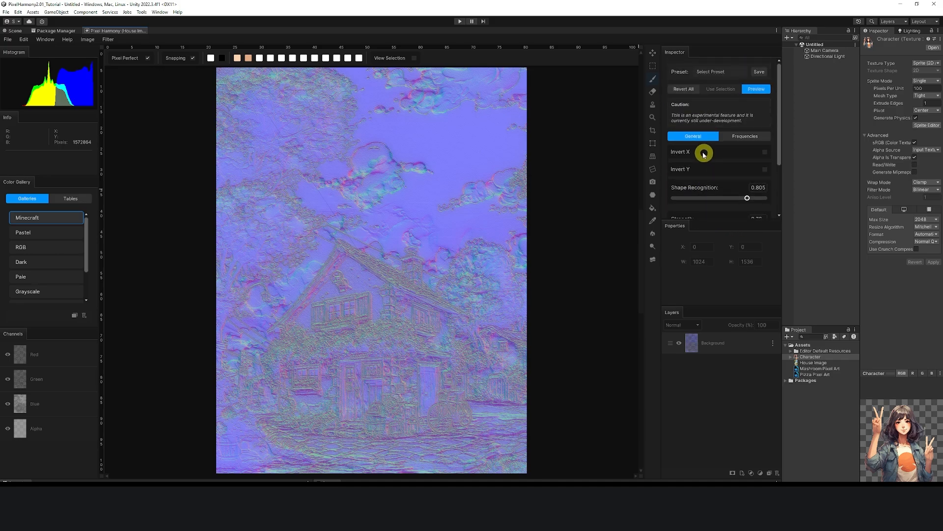
left_click(764, 152)
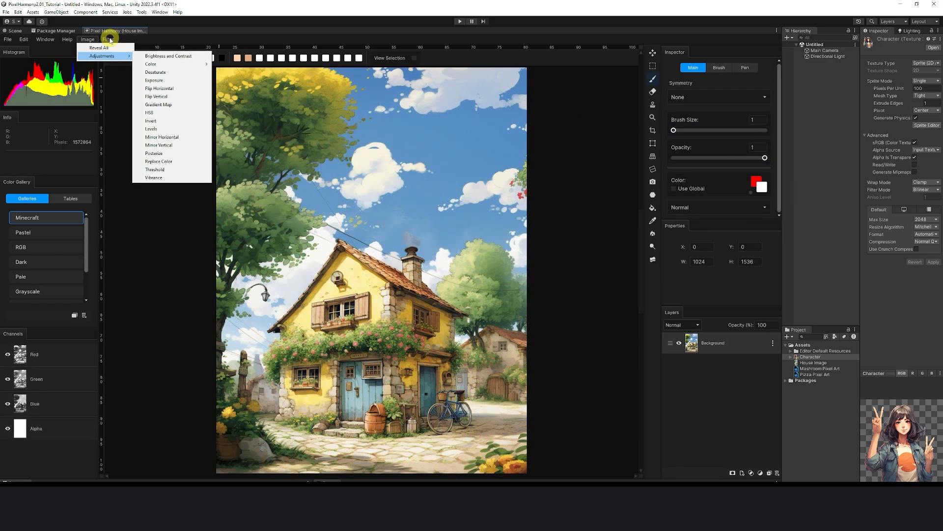
Preview the experimental Metallic Map filter on the house image and adjust its High-Pass Radius
left_click(108, 39)
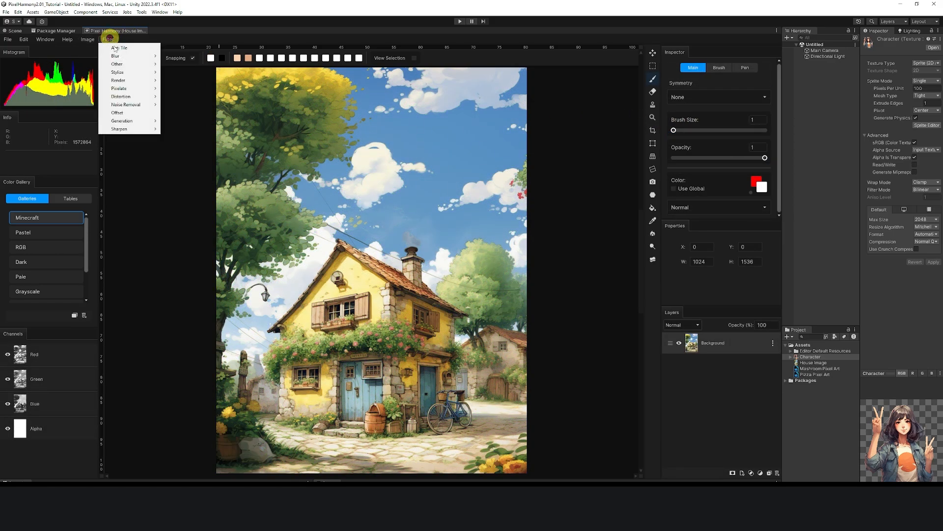
mouse_move(128, 121)
mouse_move(187, 121)
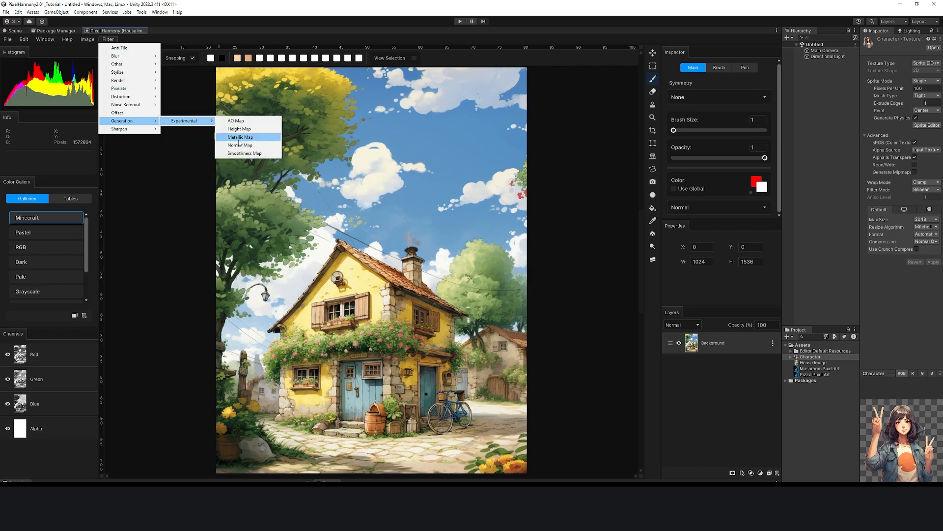
left_click(248, 136)
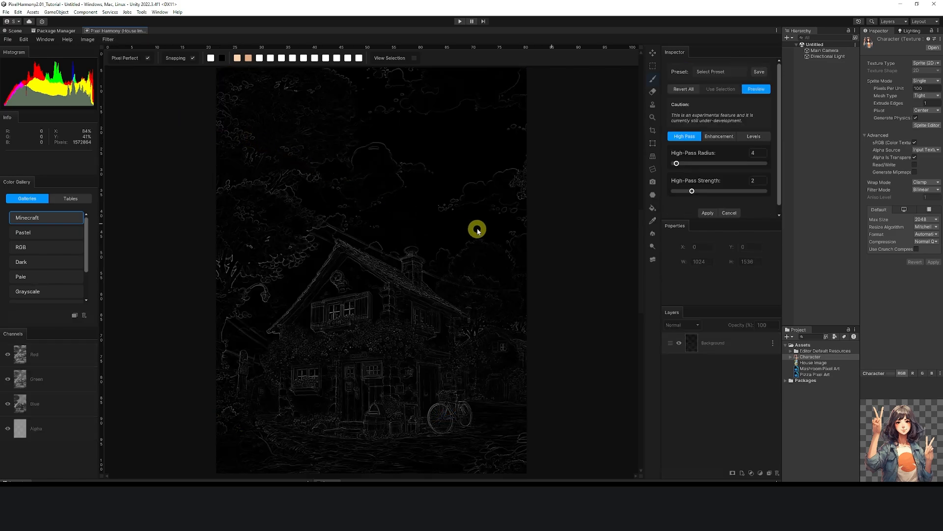
mouse_move(689, 165)
left_mouse_down()
mouse_move(713, 166)
mouse_move(680, 163)
left_mouse_up()
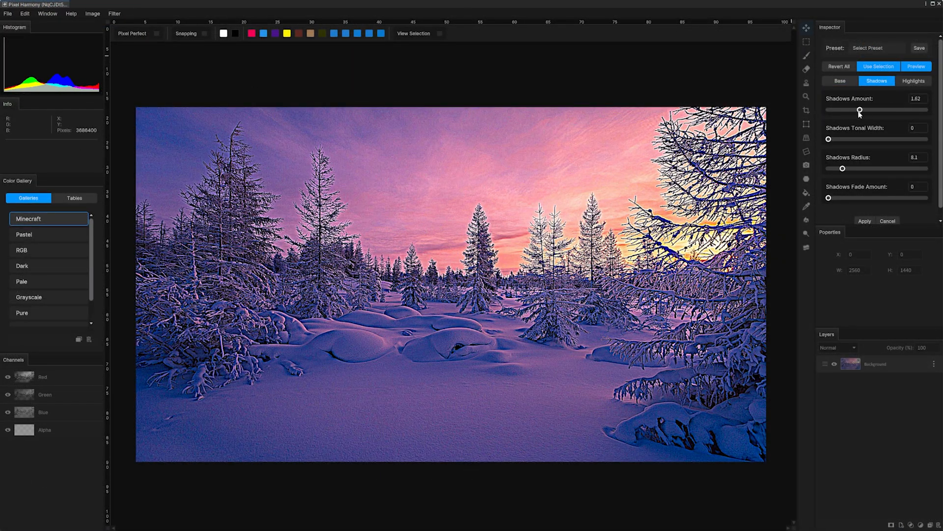
Adjust the filter's Shadows Amount and Tonal Width and its Highlights radius and fade amount on the snowy landscape
left_click_drag(858, 112, 841, 110)
left_click_drag(828, 139, 857, 140)
left_click(914, 82)
left_click_drag(828, 169, 858, 169)
left_click_drag(828, 198, 795, 194)
left_click_drag(859, 169, 921, 198)
Refine the filter's Shadows Radius, Amount and Tonal Width on the snowy landscape and return to its Highlights settings
left_click(877, 81)
mouse_move(843, 168)
left_mouse_down()
mouse_move(871, 169)
mouse_move(853, 169)
left_mouse_up()
left_click_drag(841, 110, 847, 110)
mouse_move(854, 168)
left_mouse_down()
mouse_move(875, 169)
mouse_move(846, 169)
left_mouse_up()
mouse_move(857, 139)
left_mouse_down()
mouse_move(880, 140)
mouse_move(861, 141)
left_mouse_up()
left_click(914, 81)
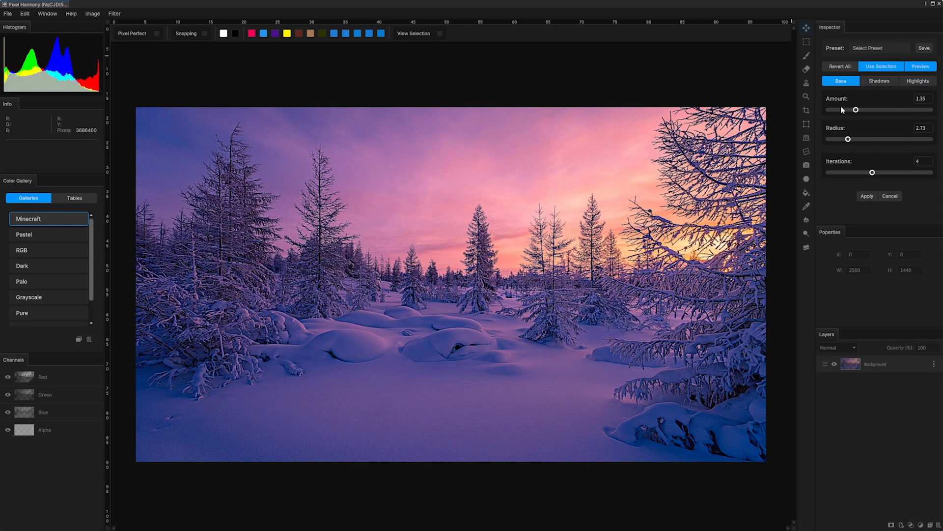
Try a Levels adjustment on the snowy landscape with input black 0, midtone 0.79149 and input white 237
left_click(92, 14)
mouse_move(109, 31)
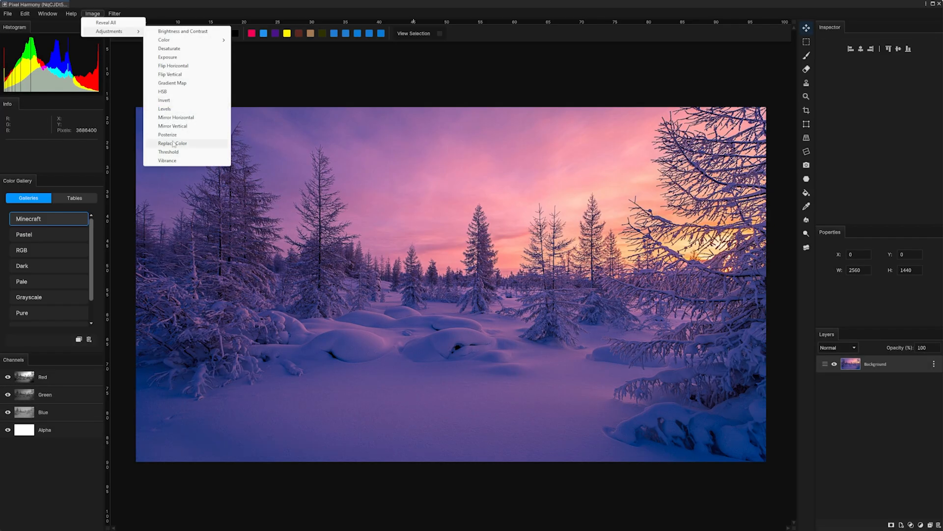
left_click(166, 109)
mouse_move(877, 152)
left_mouse_down()
mouse_move(890, 153)
mouse_move(877, 152)
left_mouse_up()
left_click_drag(932, 152, 909, 153)
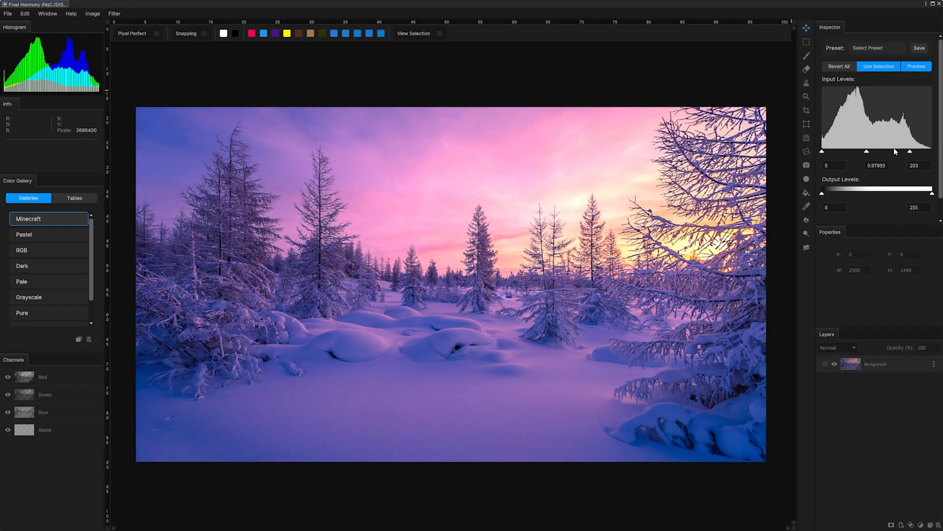
left_click_drag(822, 153, 828, 153)
left_click_drag(909, 152, 924, 153)
mouse_move(877, 152)
left_mouse_down()
mouse_move(895, 153)
mouse_move(884, 153)
left_mouse_up()
left_click_drag(827, 152, 805, 159)
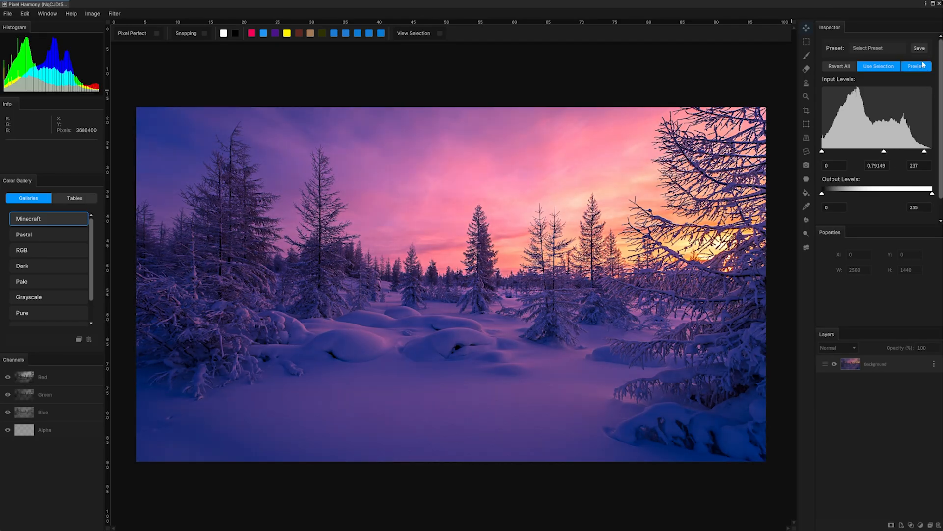
Try remapping the landscape's color channels, taking both the red and green channels from Blue
left_click(92, 14)
mouse_move(118, 32)
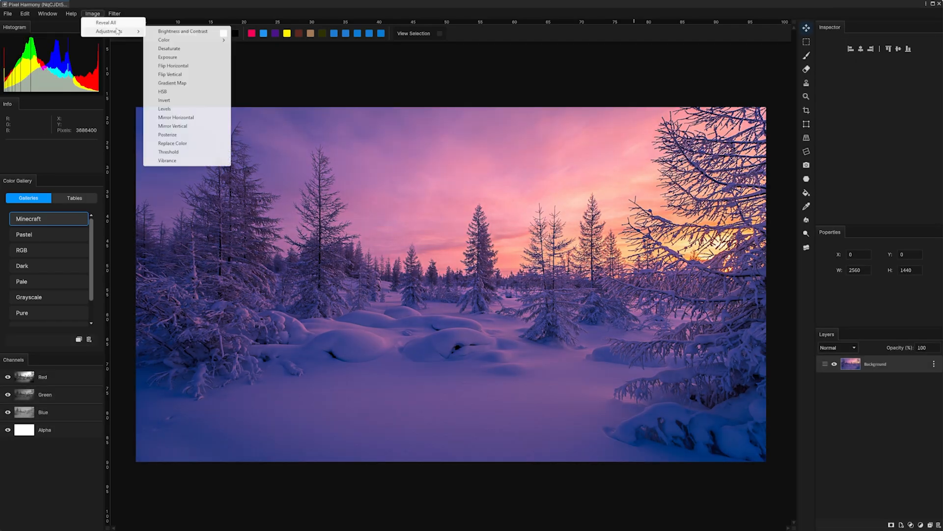
mouse_move(189, 40)
left_click(287, 59)
left_click(849, 84)
left_click(843, 131)
left_click(846, 104)
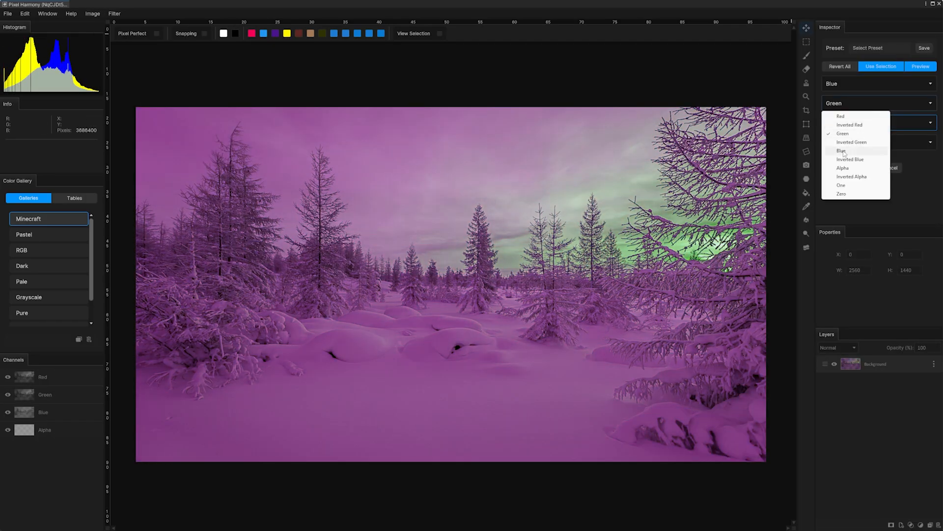
left_click(844, 151)
Try sourcing the red channel from Green and the green and blue channels from Red, and discard the remapping
left_click(844, 134)
left_click(847, 123)
left_click(846, 136)
left_click(850, 84)
left_click(848, 114)
left_click(865, 104)
left_click(860, 117)
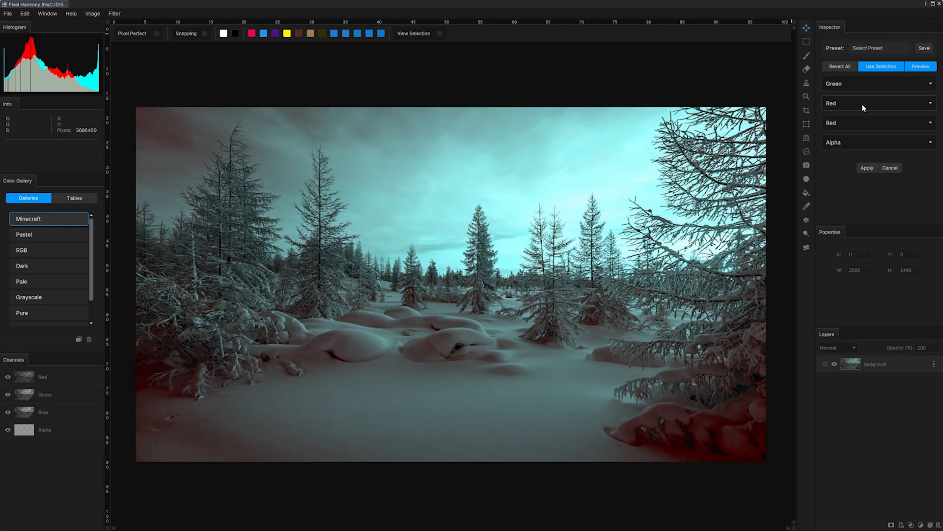
left_click(889, 168)
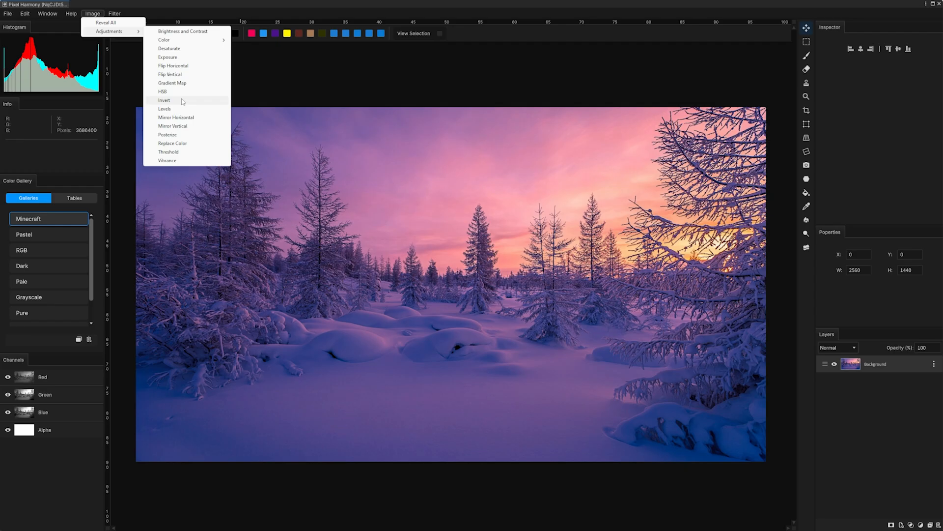
Adjust the landscape's yellow range with HSB, setting Hue to 231 and shifting the affected color range
left_click(181, 108)
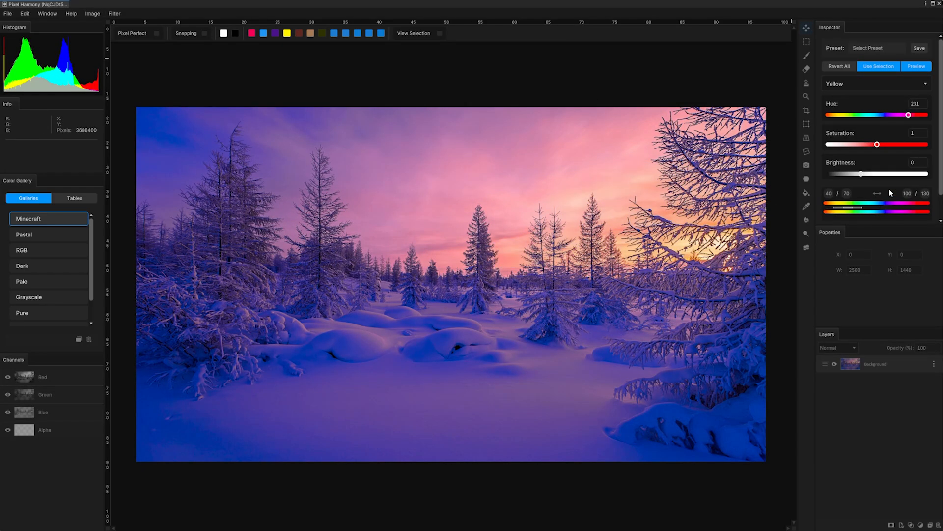
left_click_drag(890, 193, 879, 203)
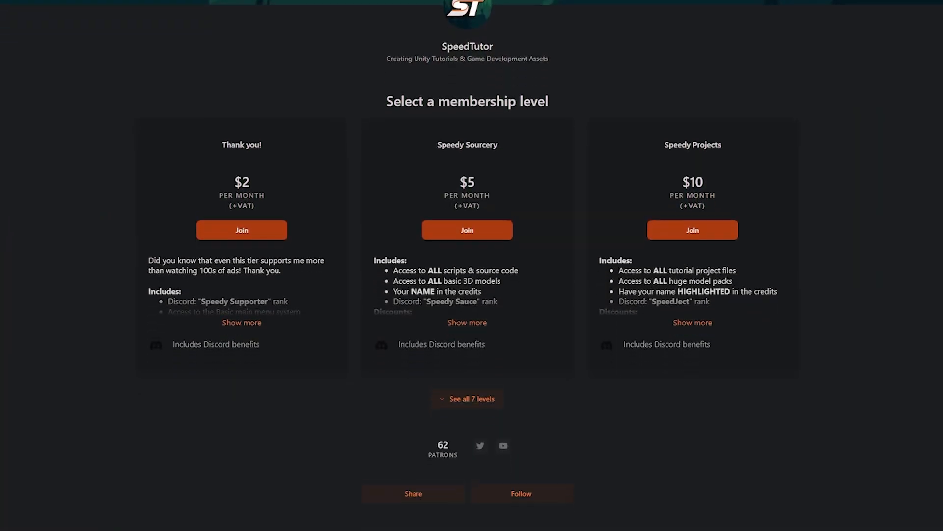